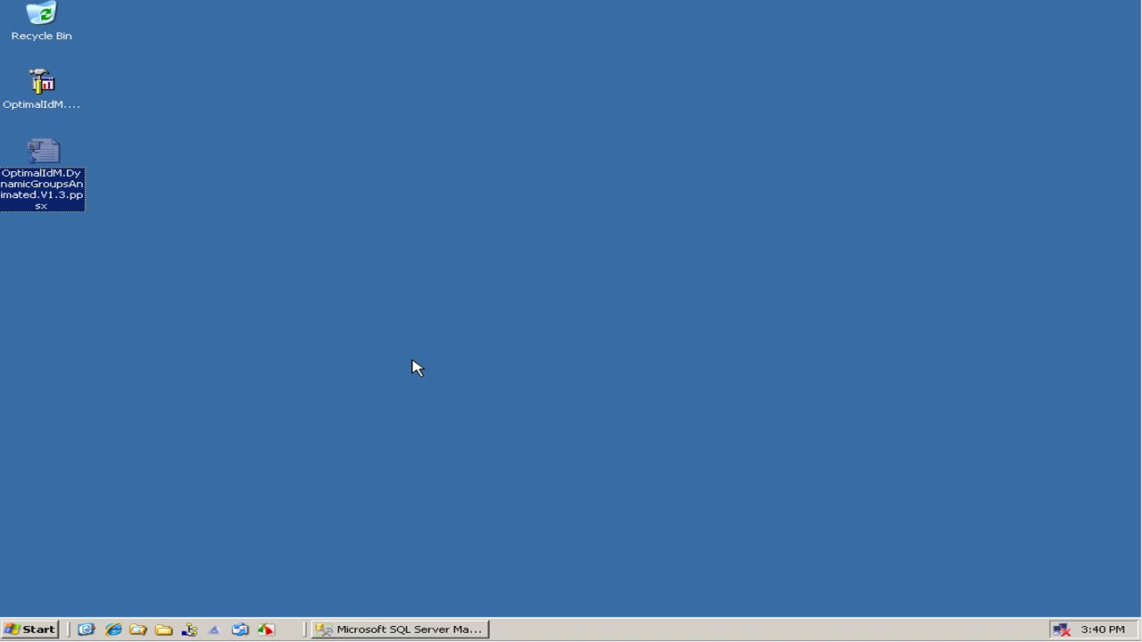
Open Dynamic Group Management in the Virtual Identity Server Management Console and view the All Users group under SharePoint Dynamic Groups
left_click(214, 629)
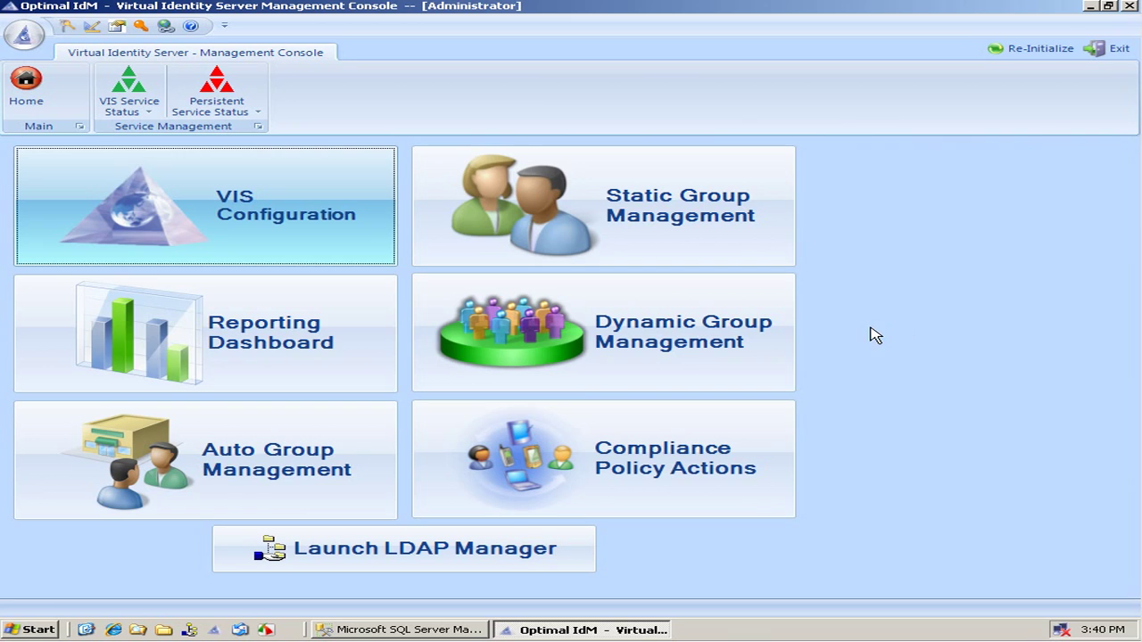
left_click(534, 333)
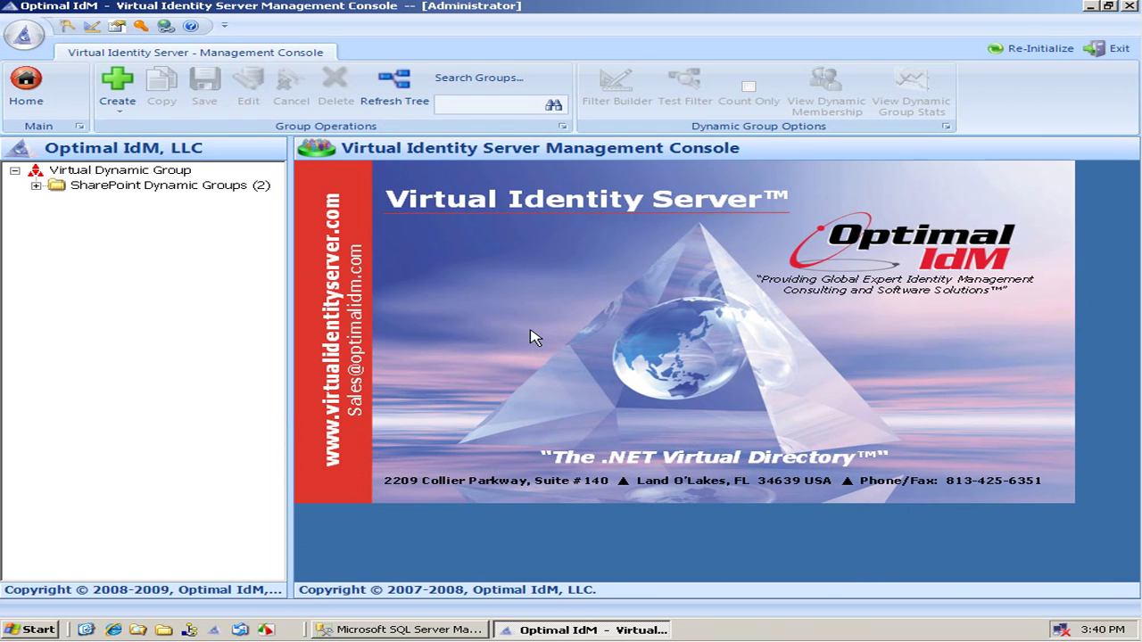
double_click(120, 186)
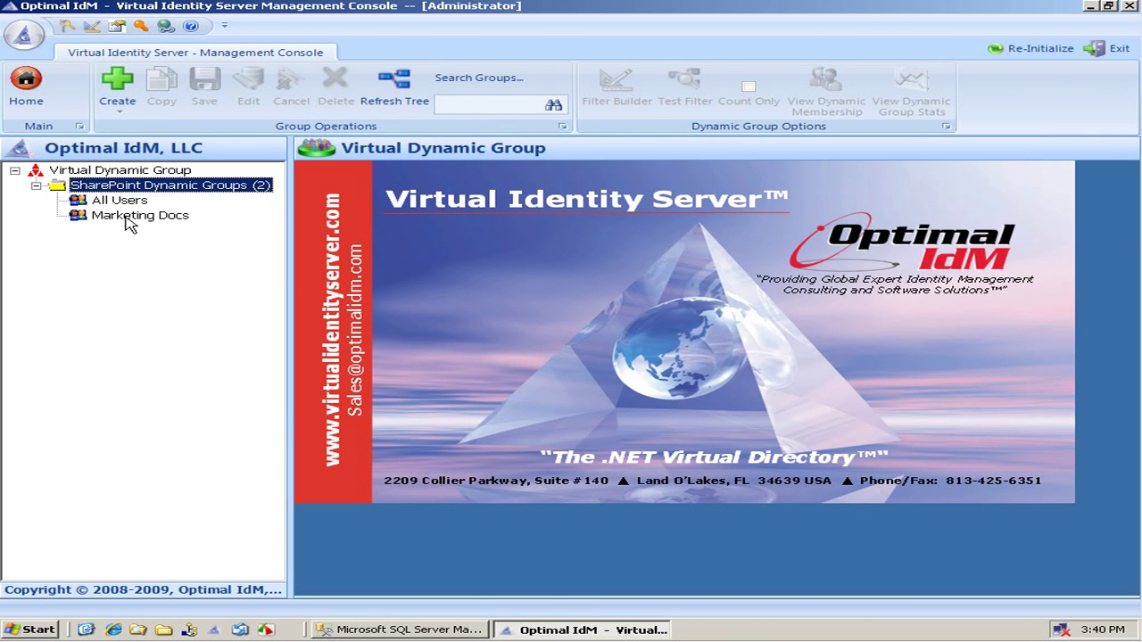
left_click(125, 202)
key("Down")
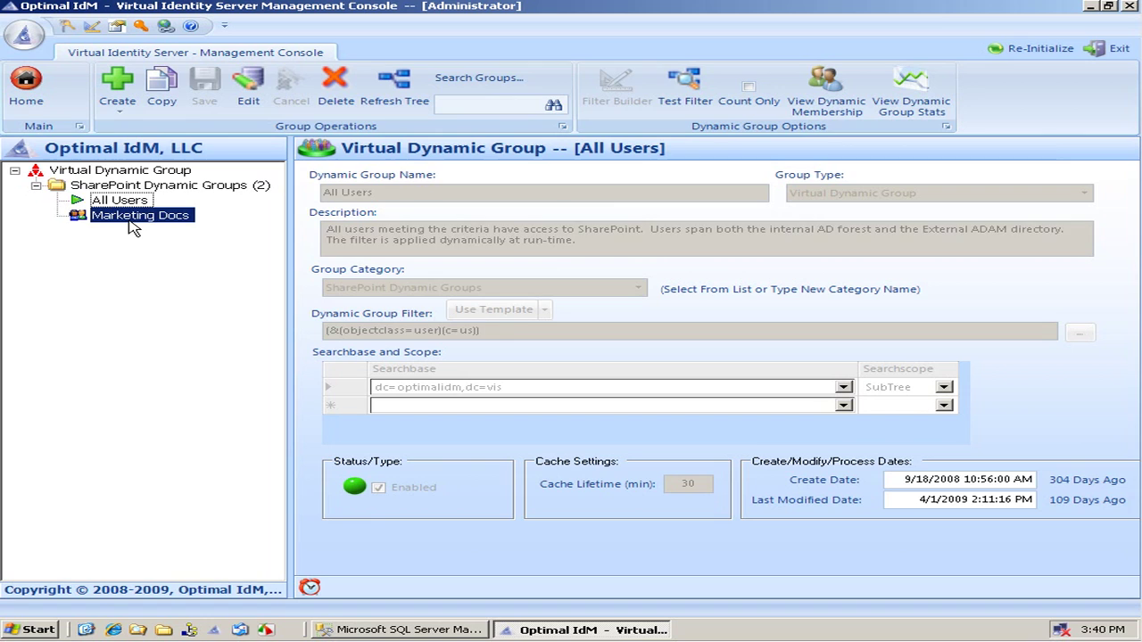
left_click(124, 202)
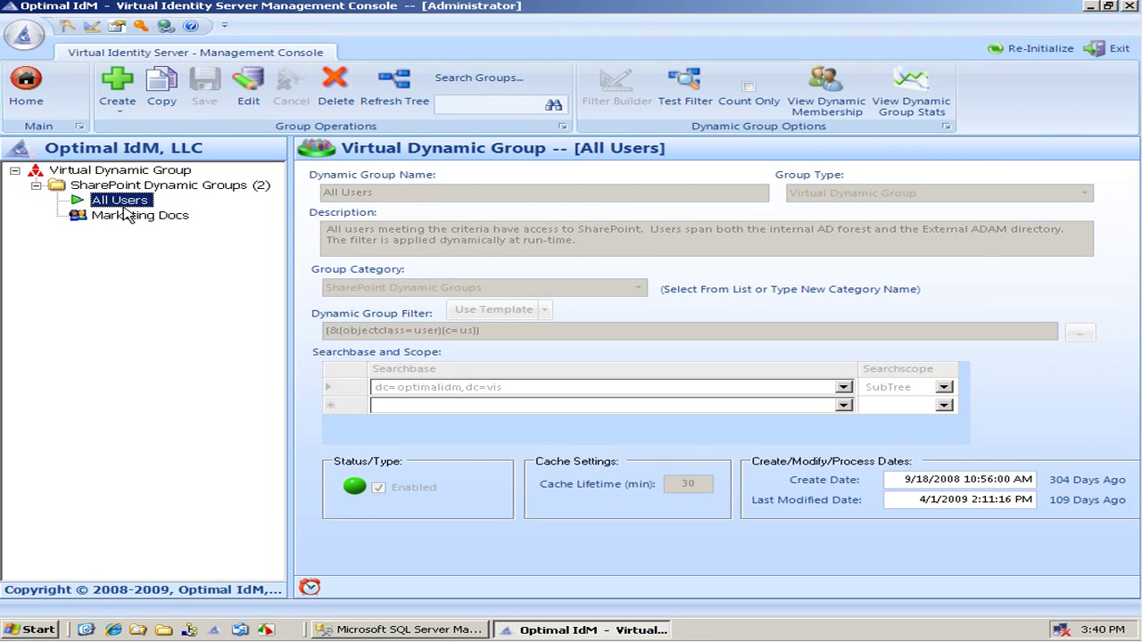
Open the Marketing Docs dynamic group for editing and test its filter to review the matching users
left_click(131, 220)
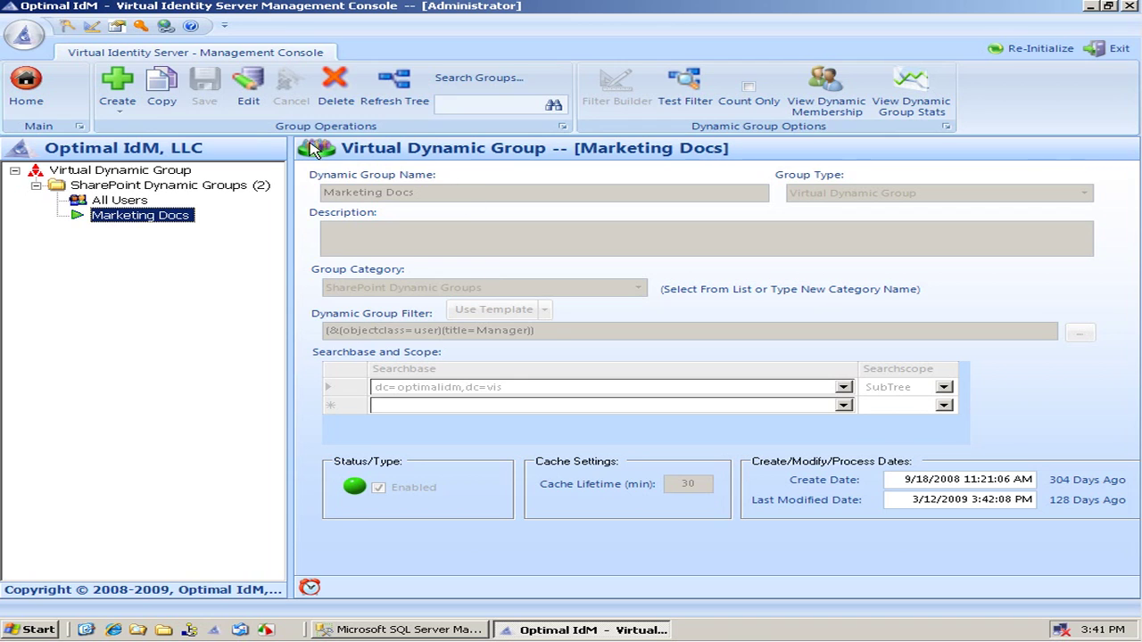
left_click(248, 93)
left_click(591, 331)
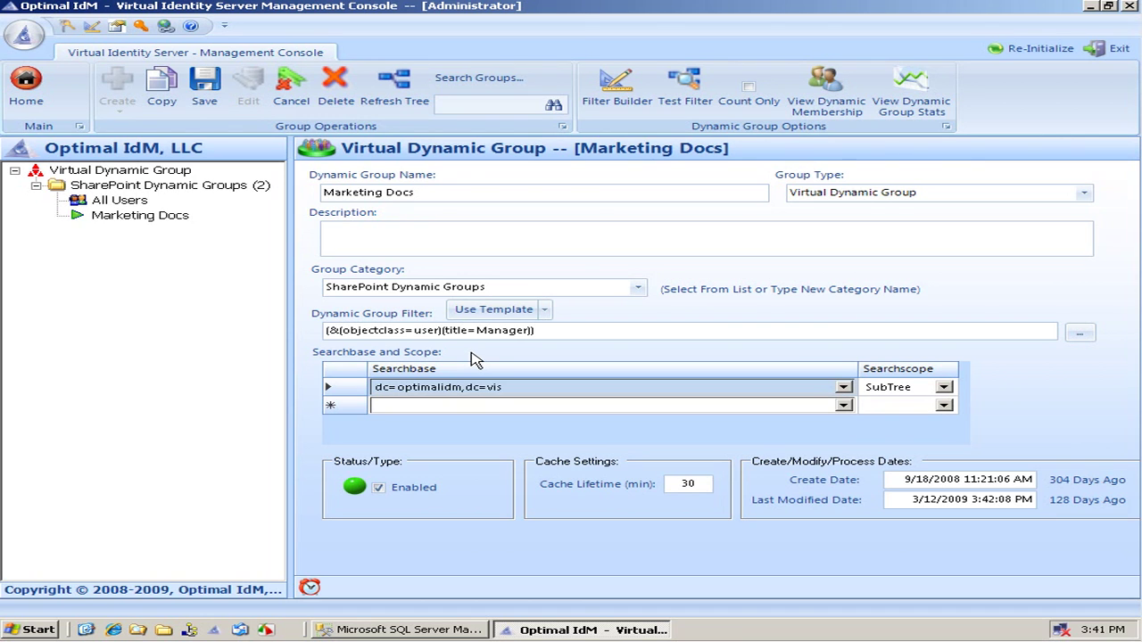
left_click(685, 87)
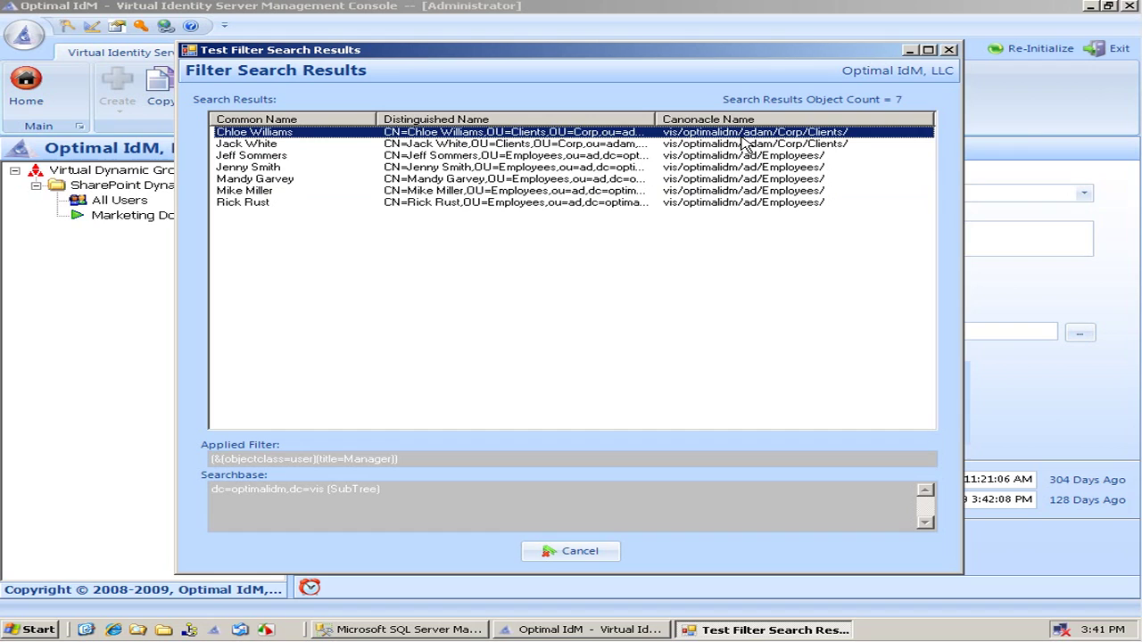
left_click(742, 145)
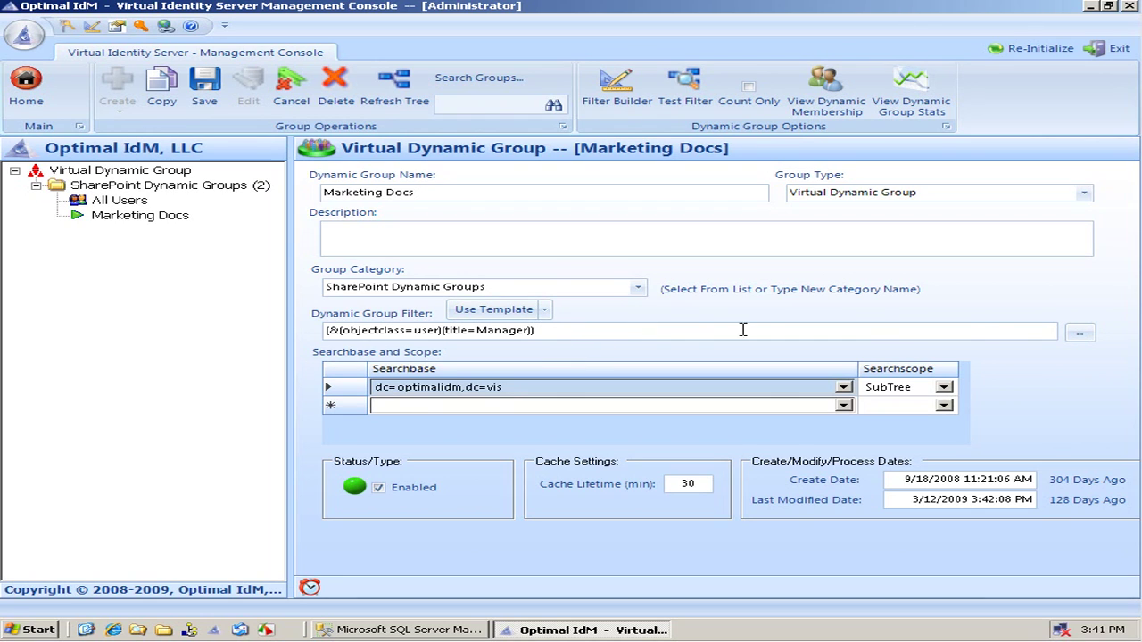
Try adding a clause on the division attribute to the Marketing Docs group's LDAP filter
left_click(1077, 336)
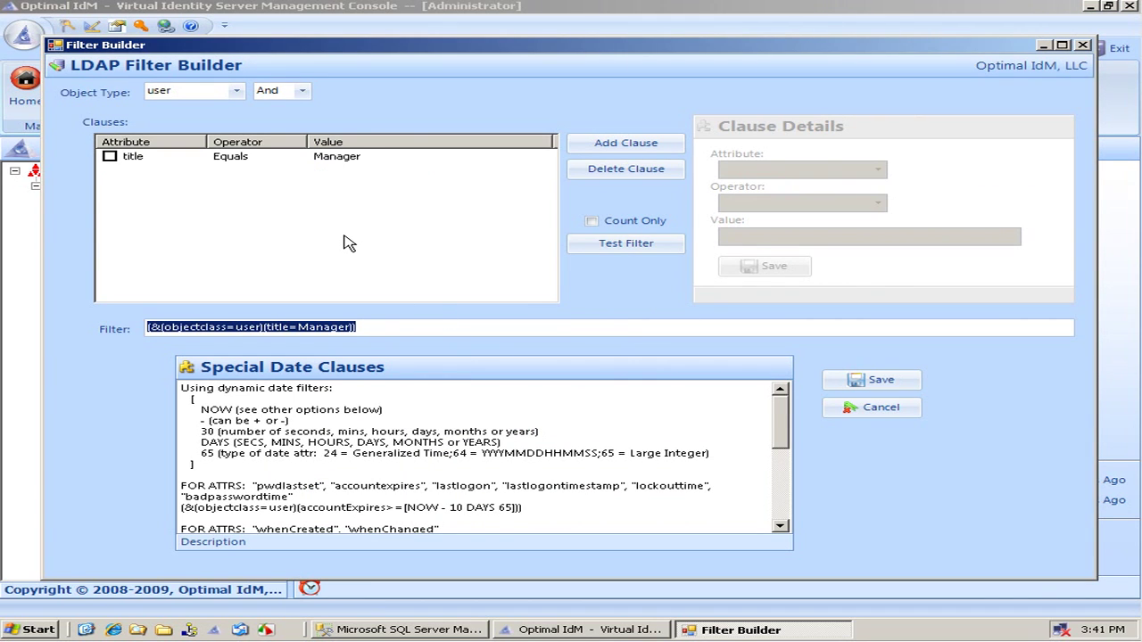
left_click(625, 146)
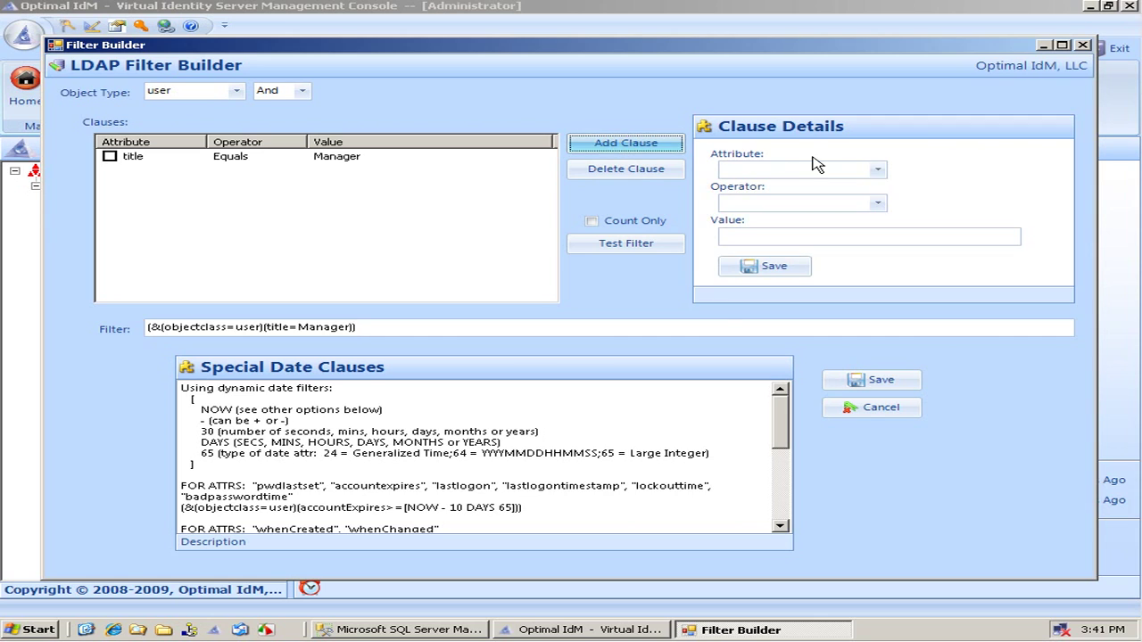
left_click(859, 169)
left_click(836, 250)
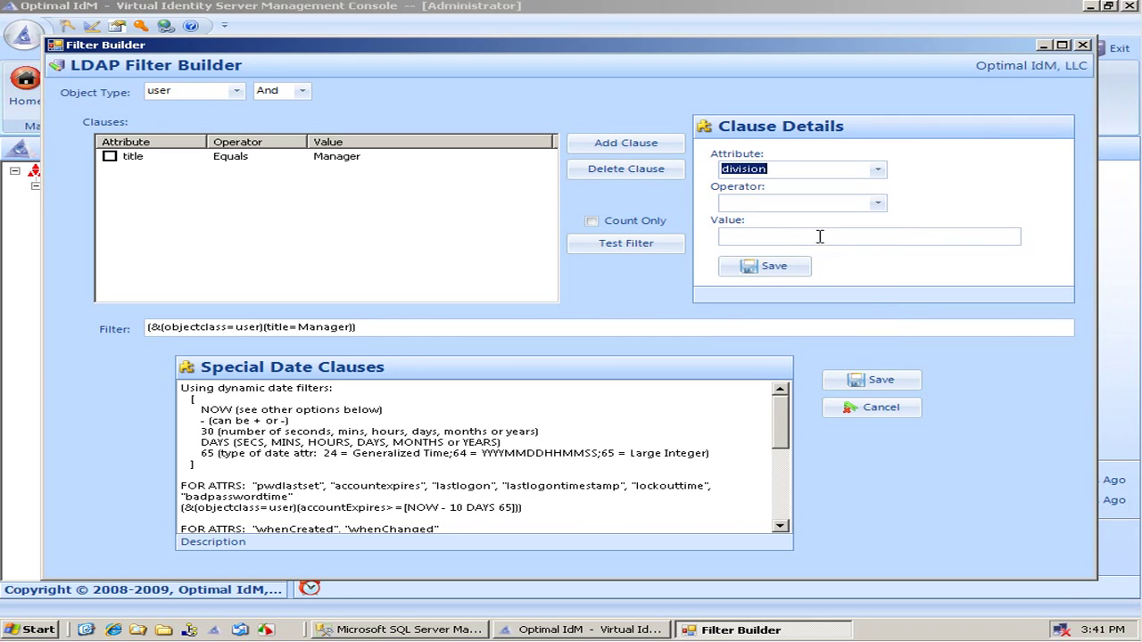
left_click(877, 203)
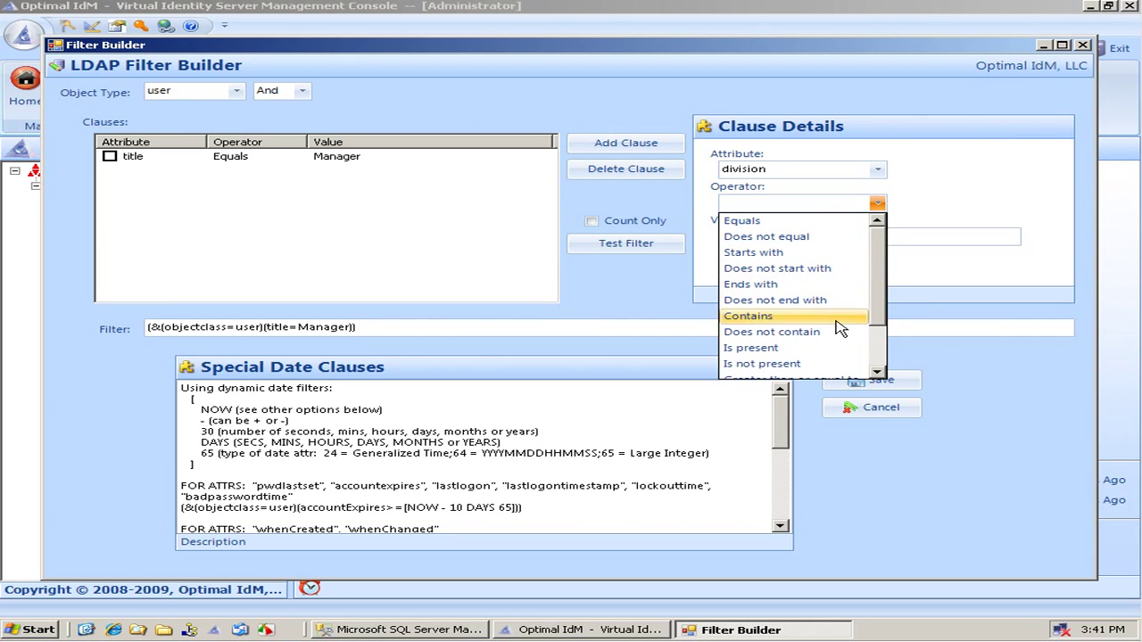
left_click(920, 234)
left_click(816, 324)
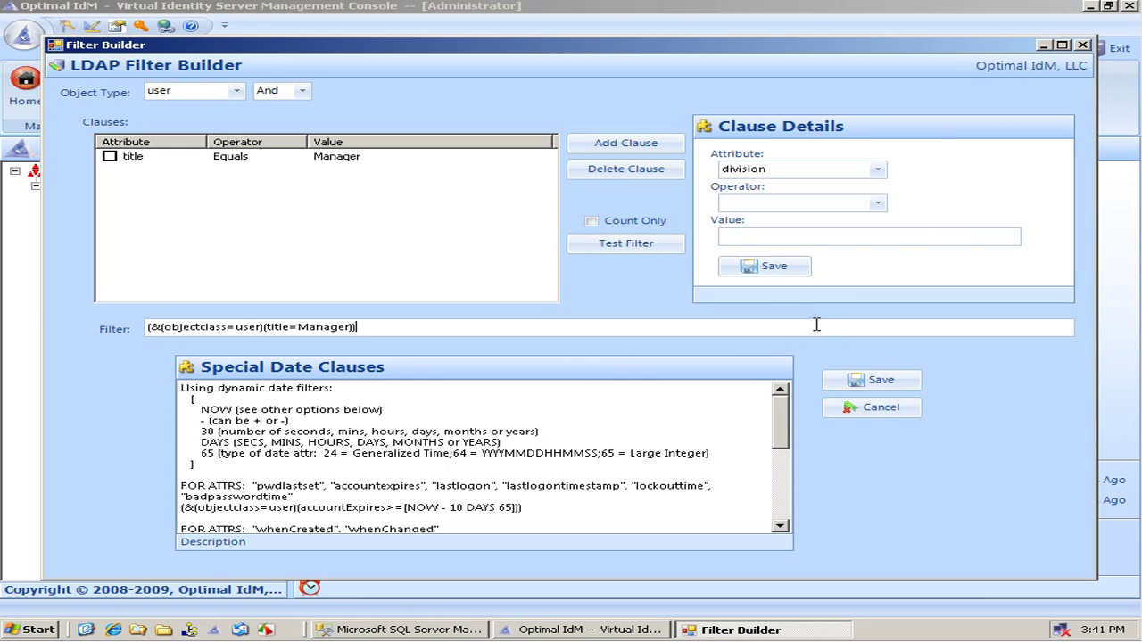
left_click(871, 410)
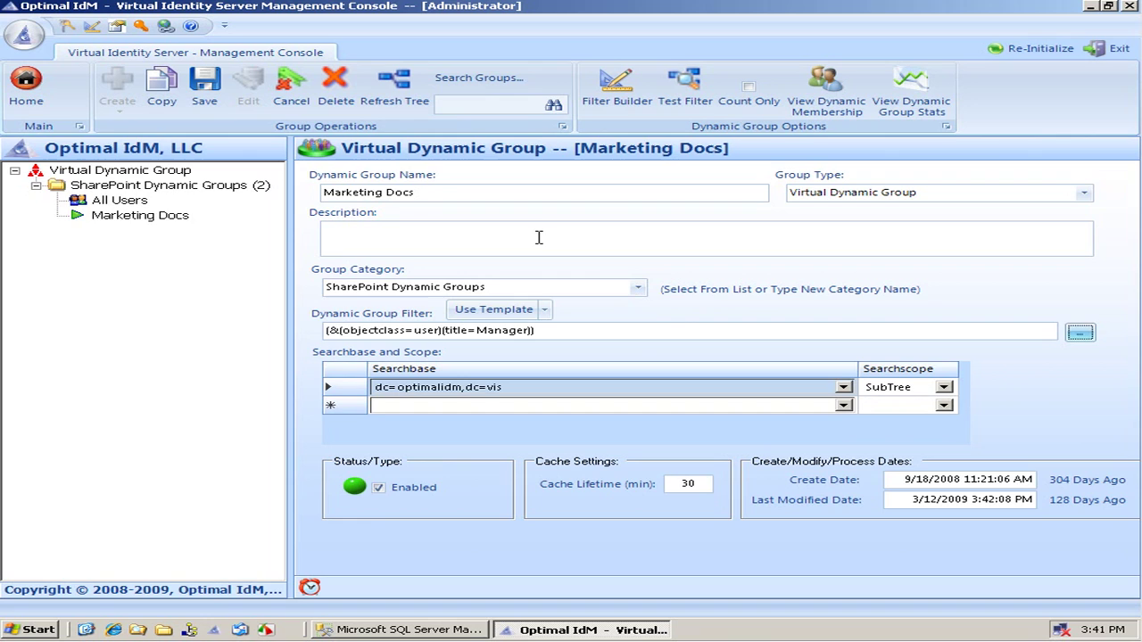
left_click(685, 106)
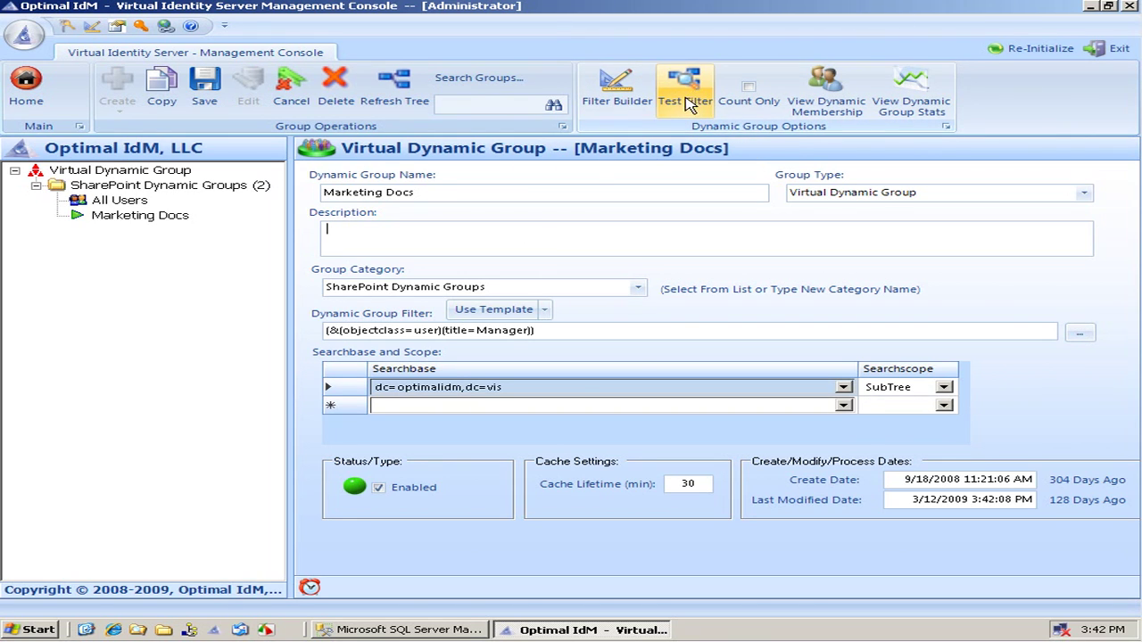
Switch to Internet Explorer and sign in to the VIS Demo SharePoint site as a different user, entering the user name and password
left_click(113, 630)
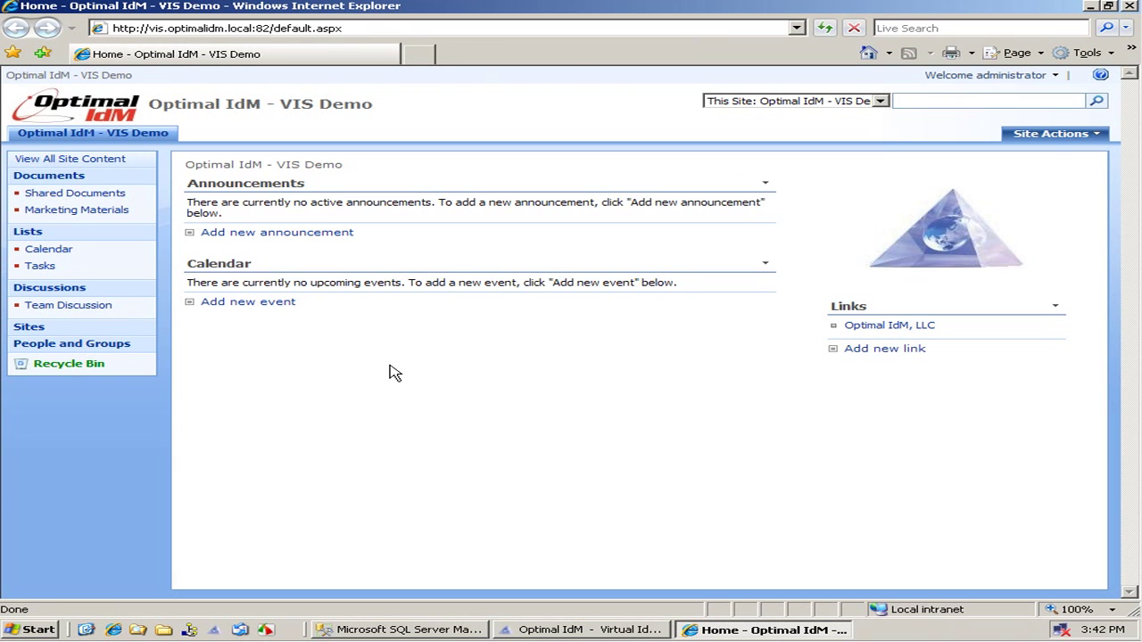
left_click(39, 629)
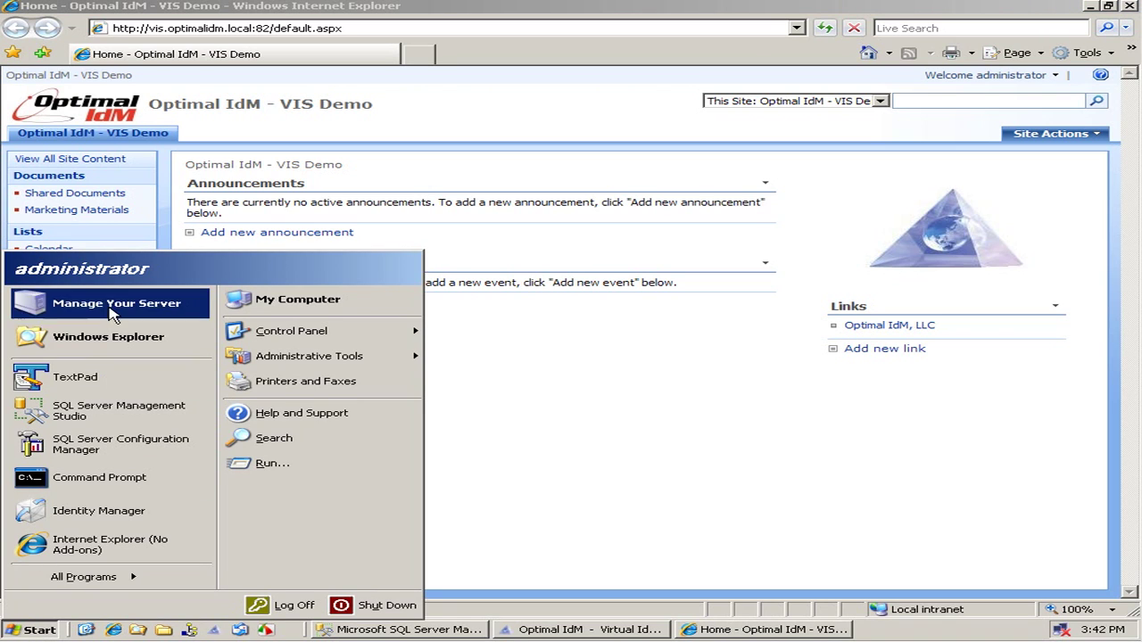
left_click(580, 455)
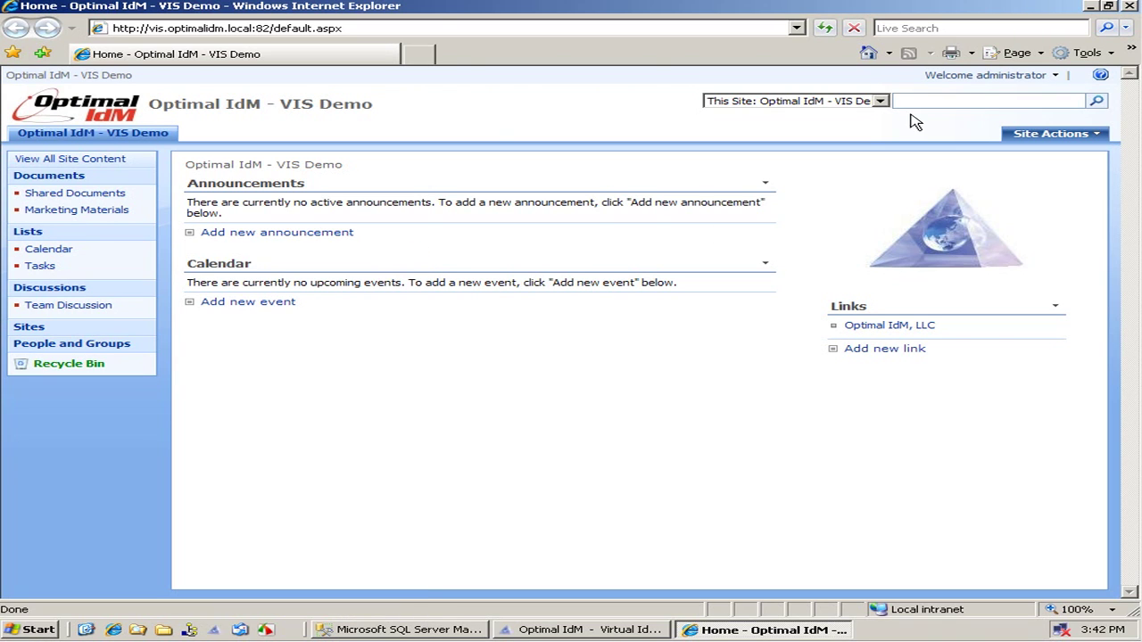
left_click(1057, 76)
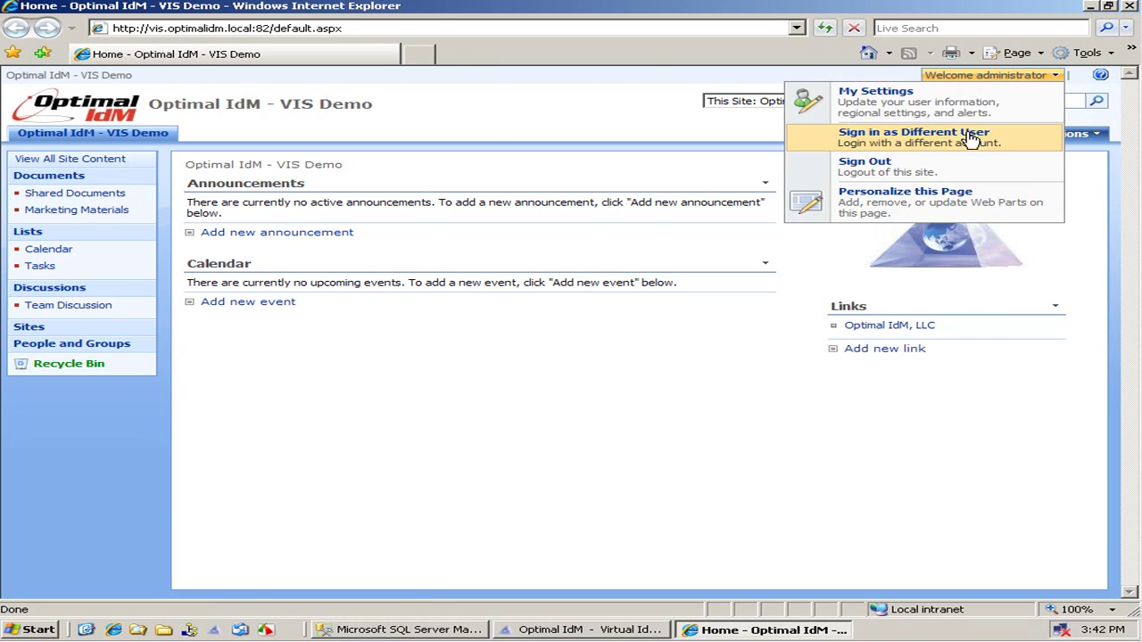
left_click(917, 172)
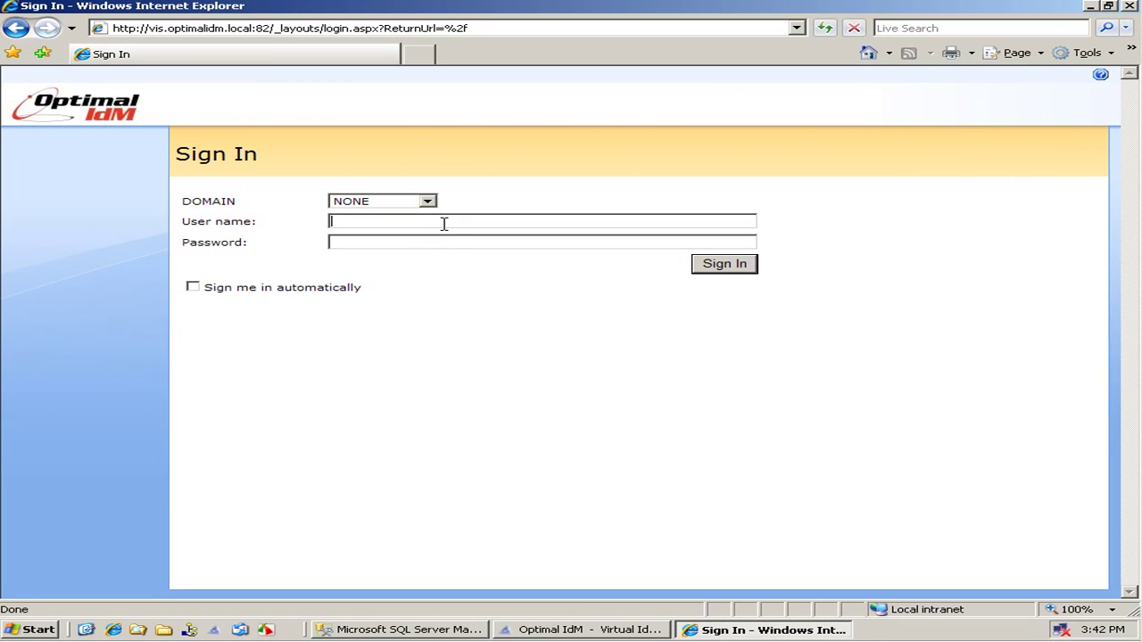
type("JohnSmith")
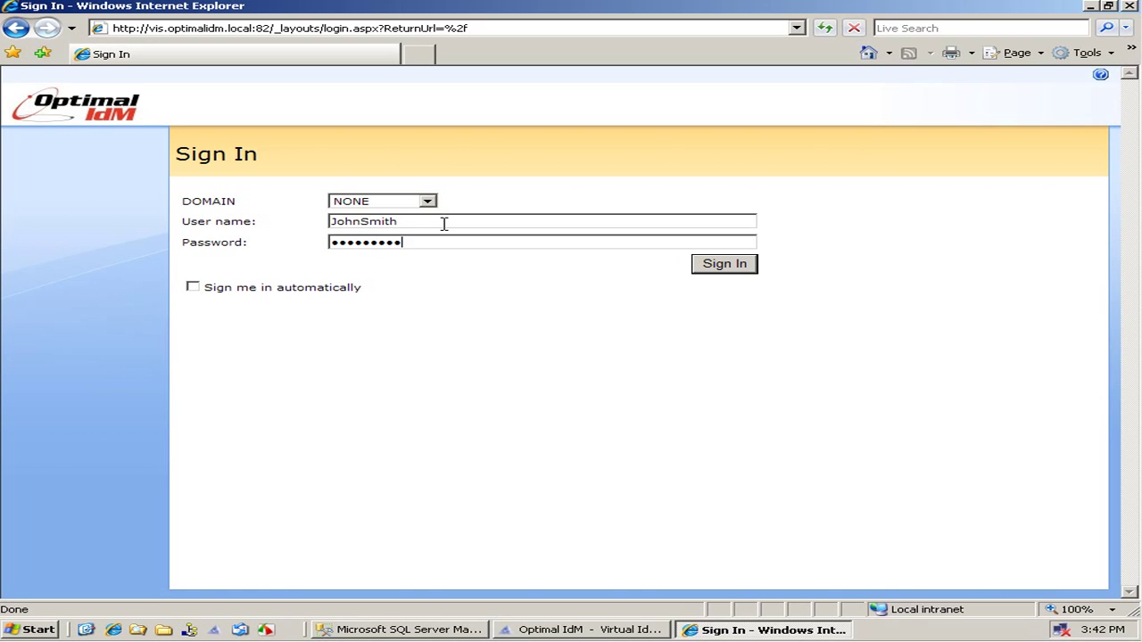
key("Return")
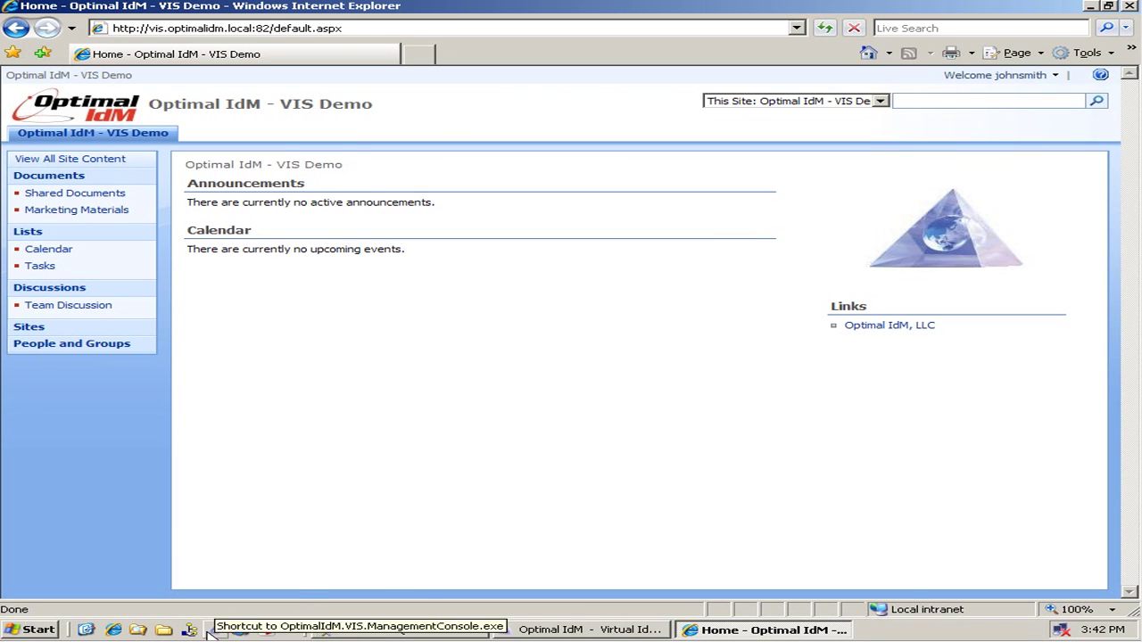
Switch back to the Virtual Identity Server Management Console and launch the LDAP Manager from its home page
left_click(534, 630)
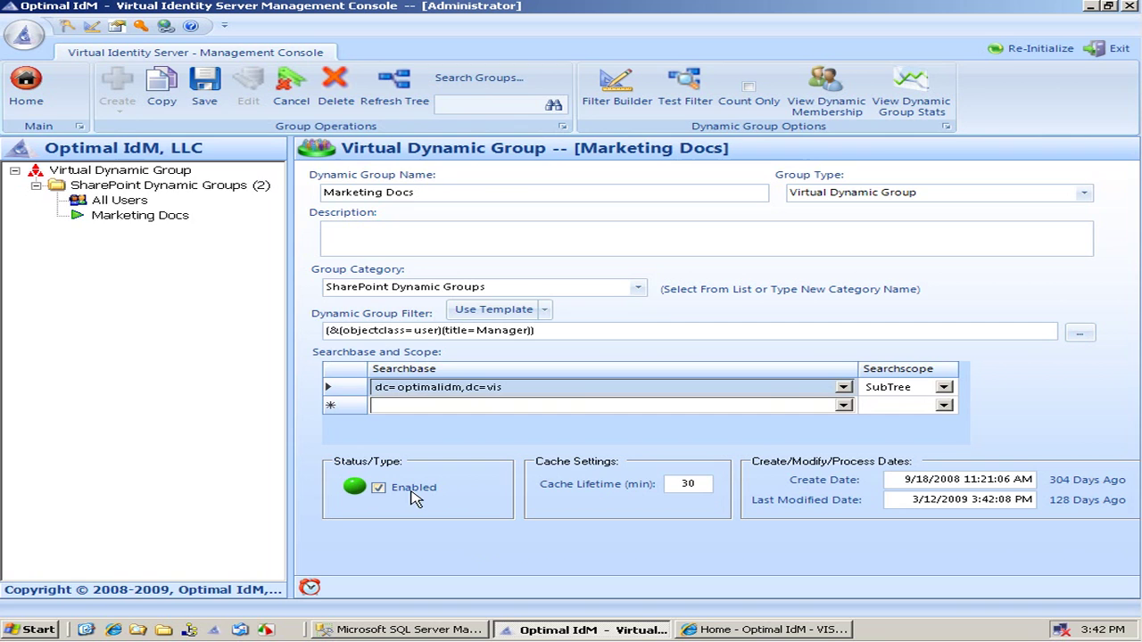
left_click(25, 90)
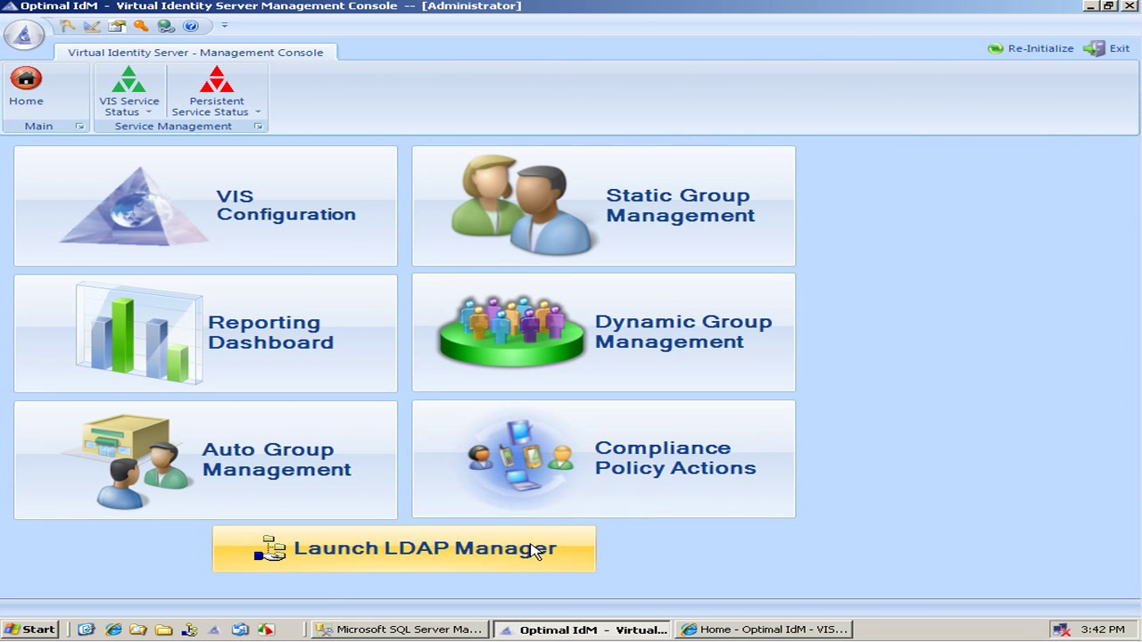
left_click(534, 550)
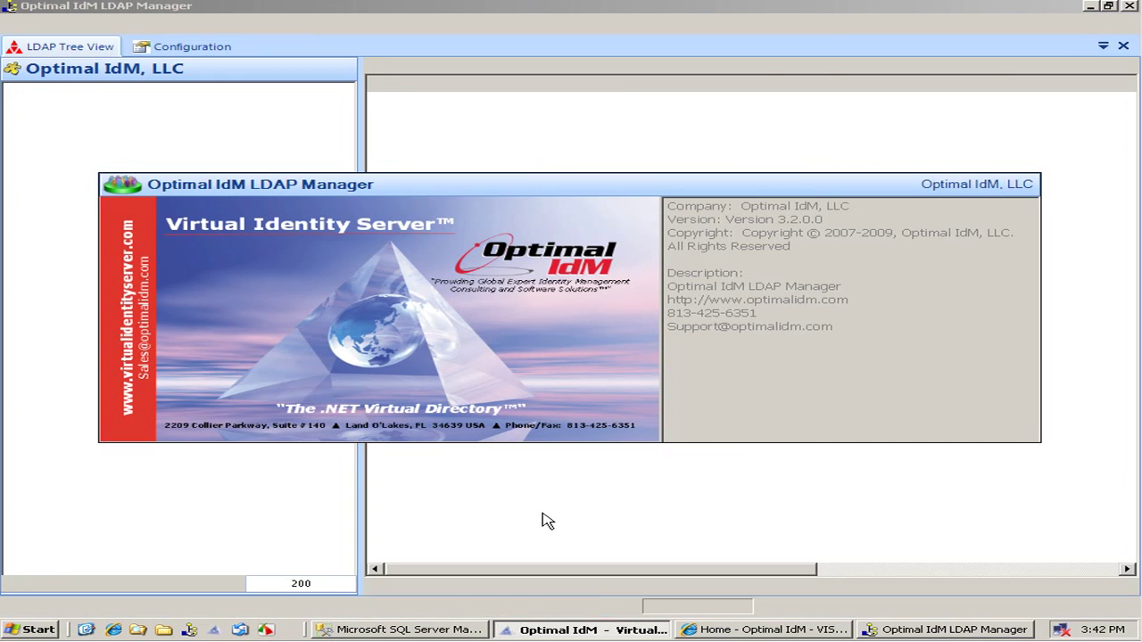
left_click(911, 628)
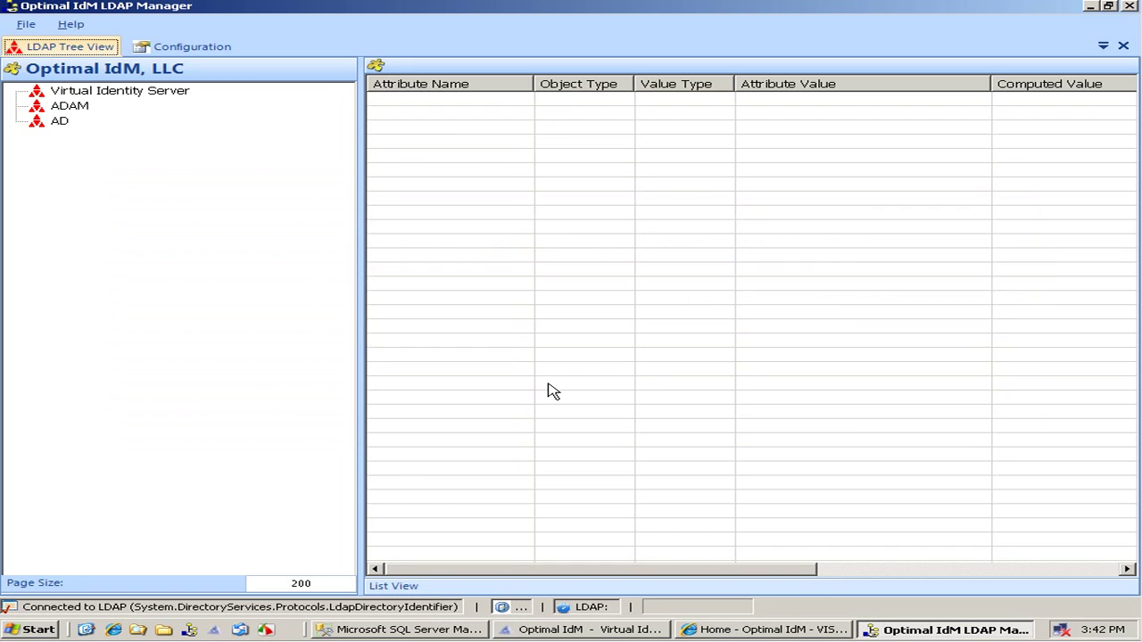
Browse Virtual Identity Server to OU=Employees under ou=ad and open the entry of the user signed in to SharePoint
left_click(115, 93)
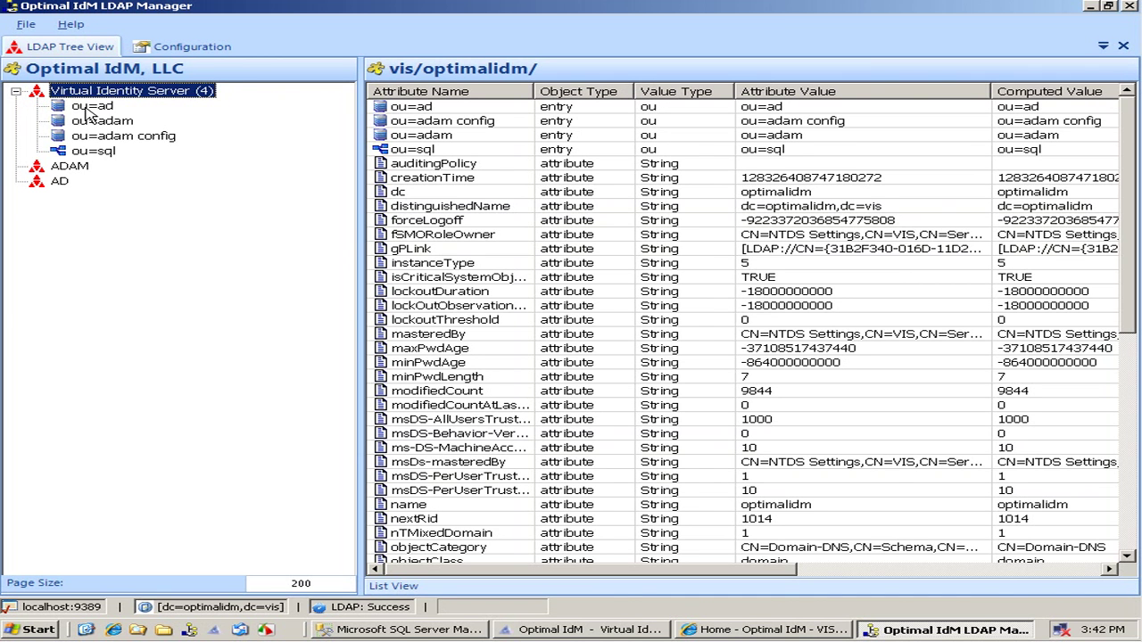
left_click(89, 107)
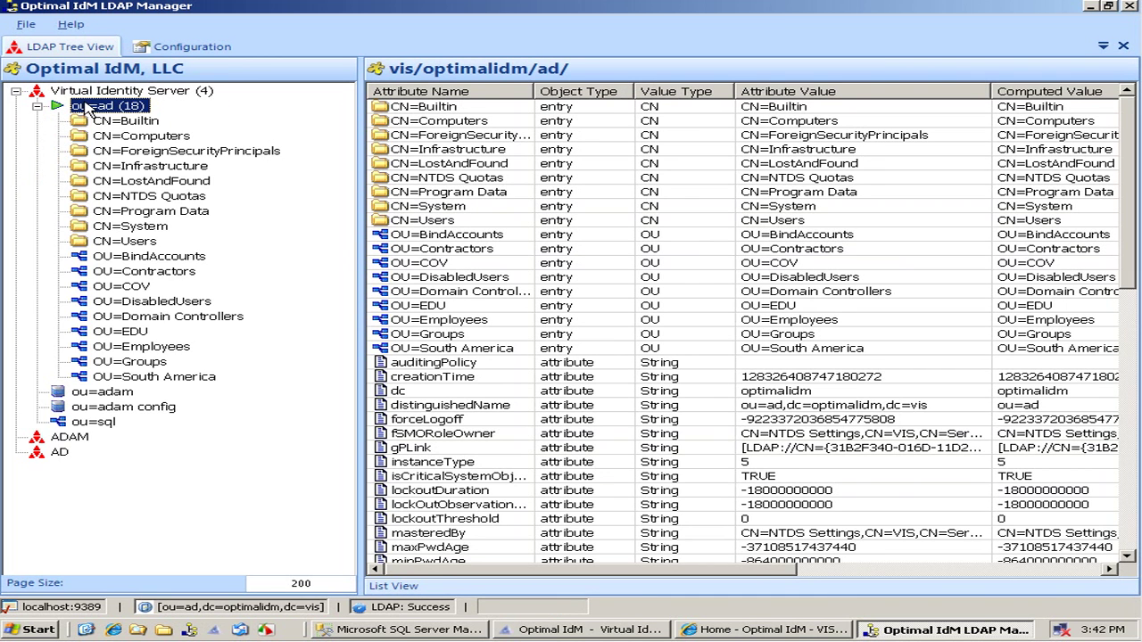
left_click(125, 357)
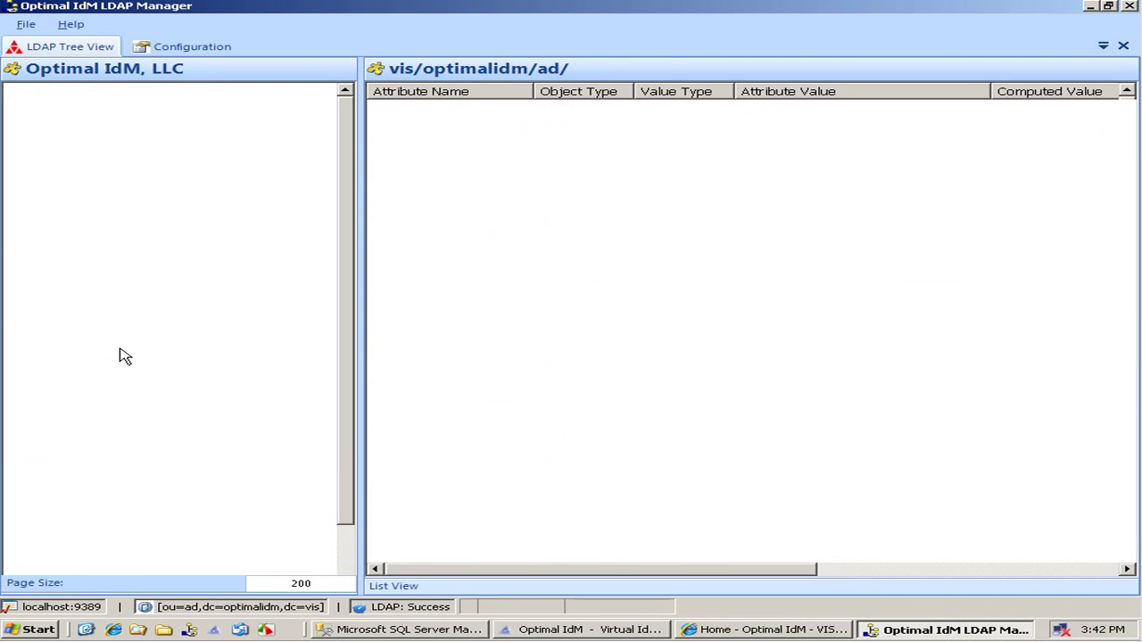
left_click(181, 480)
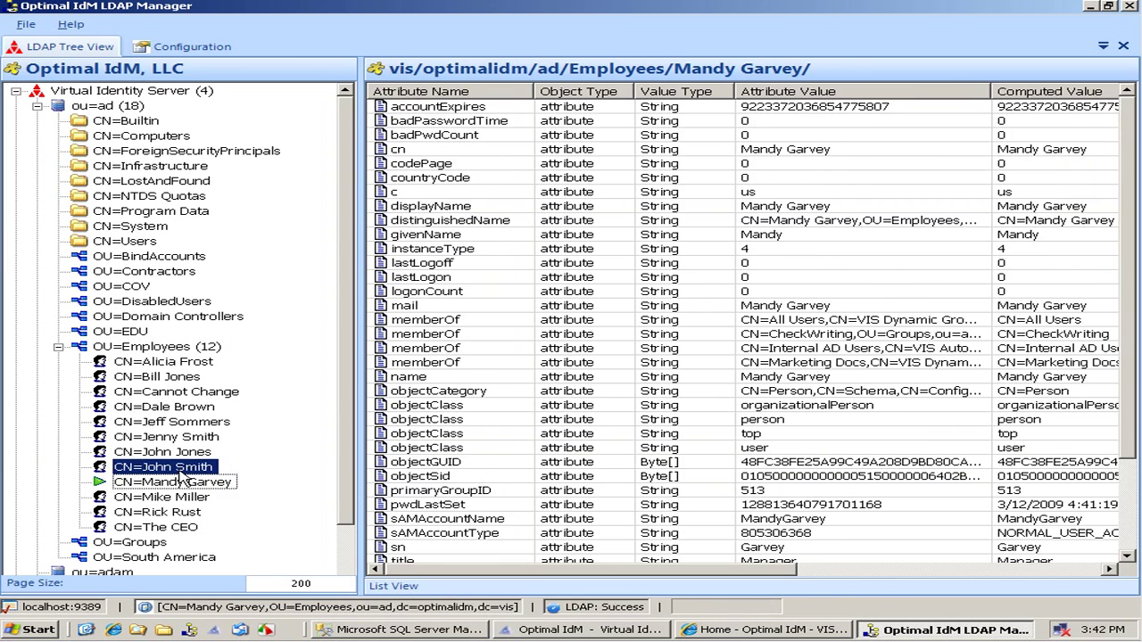
Examine the memberof attributes of the employee's entry, narrowing the Attribute Value column to show more of the computed values
left_click(464, 390)
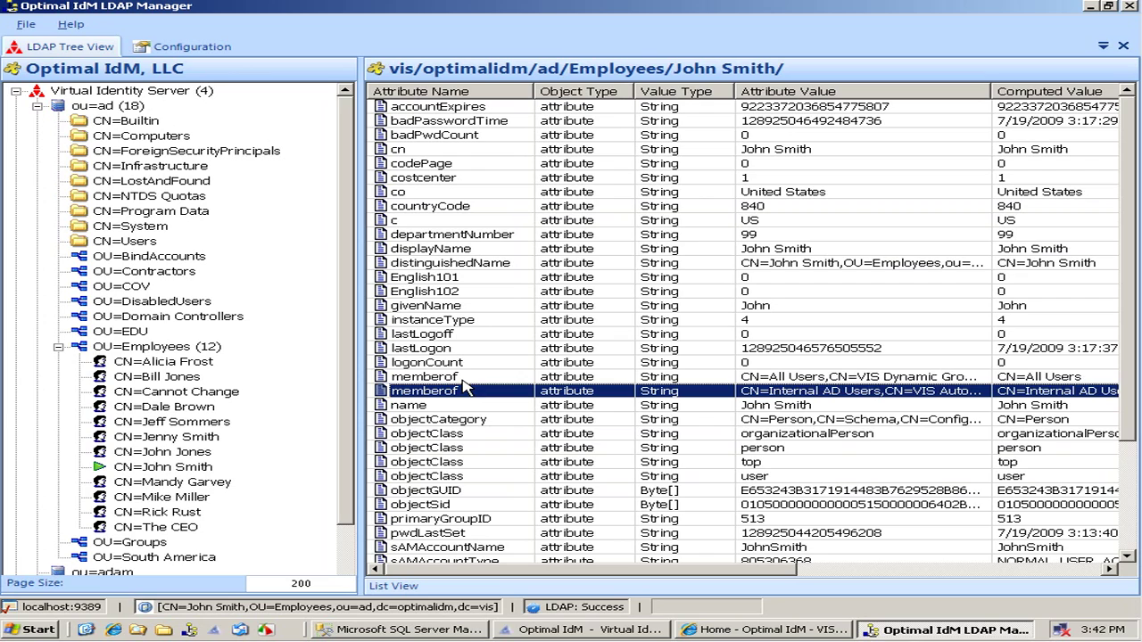
left_click(463, 378)
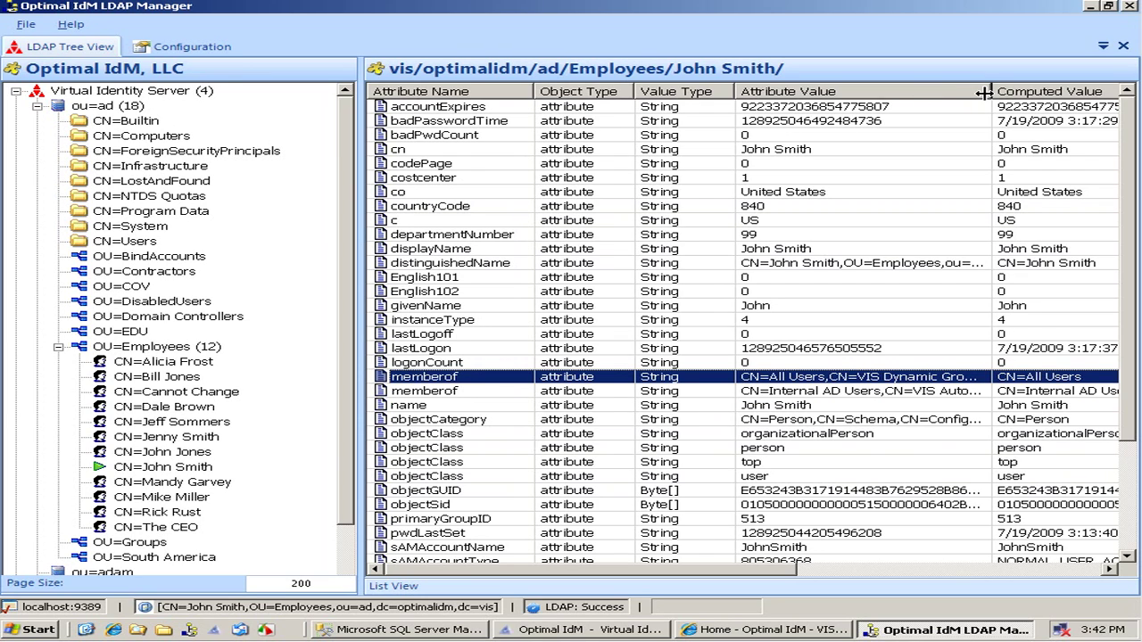
left_click_drag(984, 93, 941, 92)
left_click(464, 392)
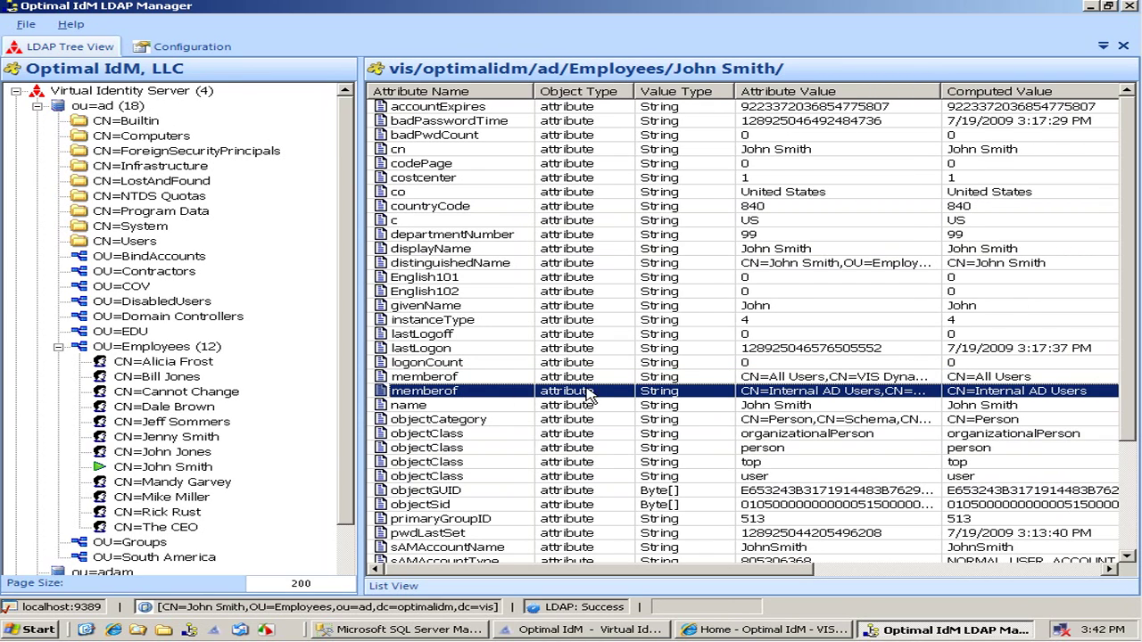
left_click(802, 378)
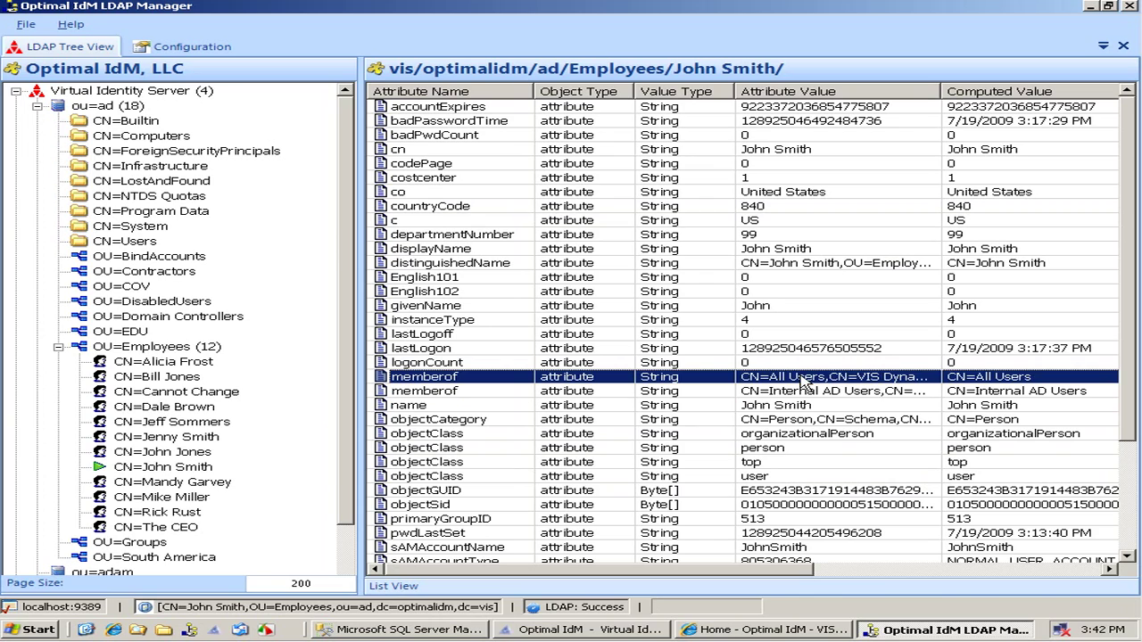
Widen the Attribute Value column and examine the full group paths of the employee's two memberof attributes
left_click_drag(949, 91, 1068, 92)
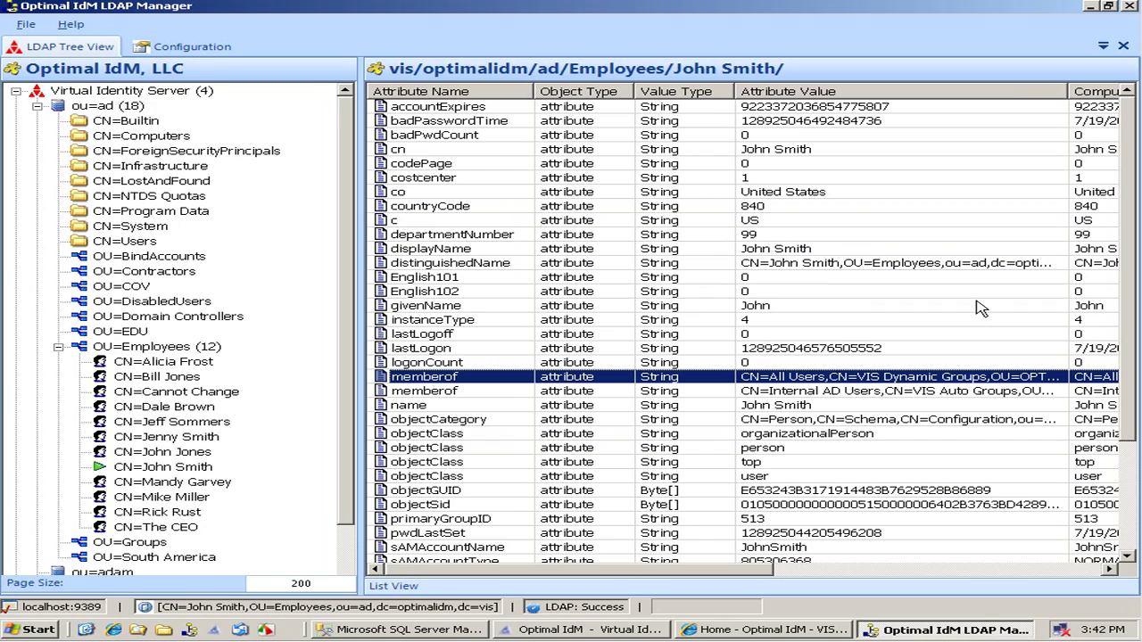
left_click(849, 392)
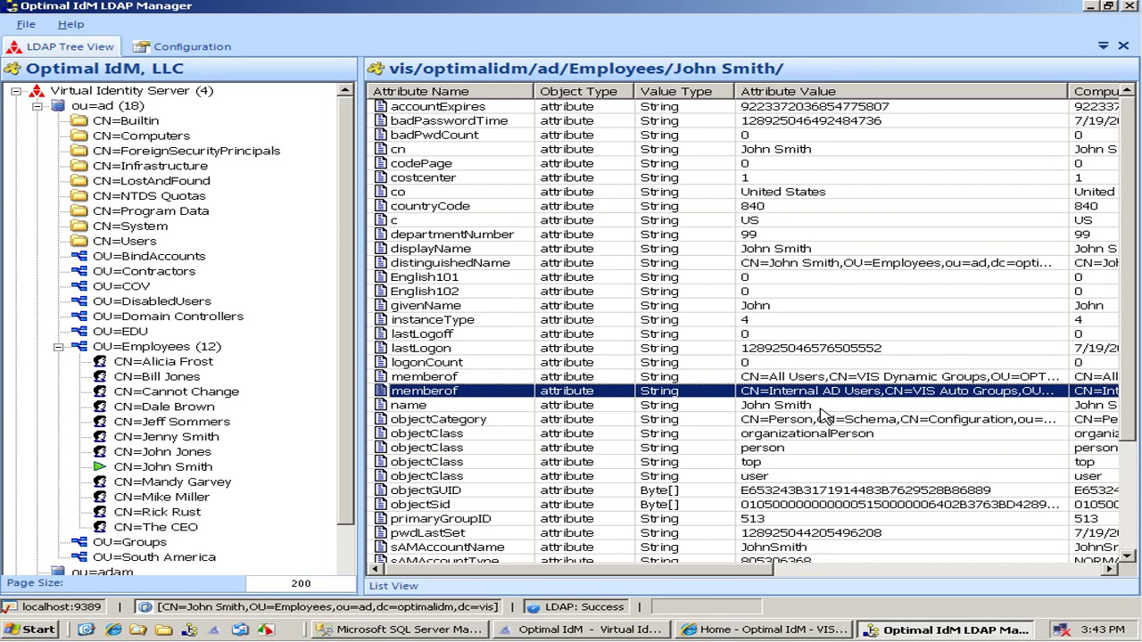
left_click(455, 378)
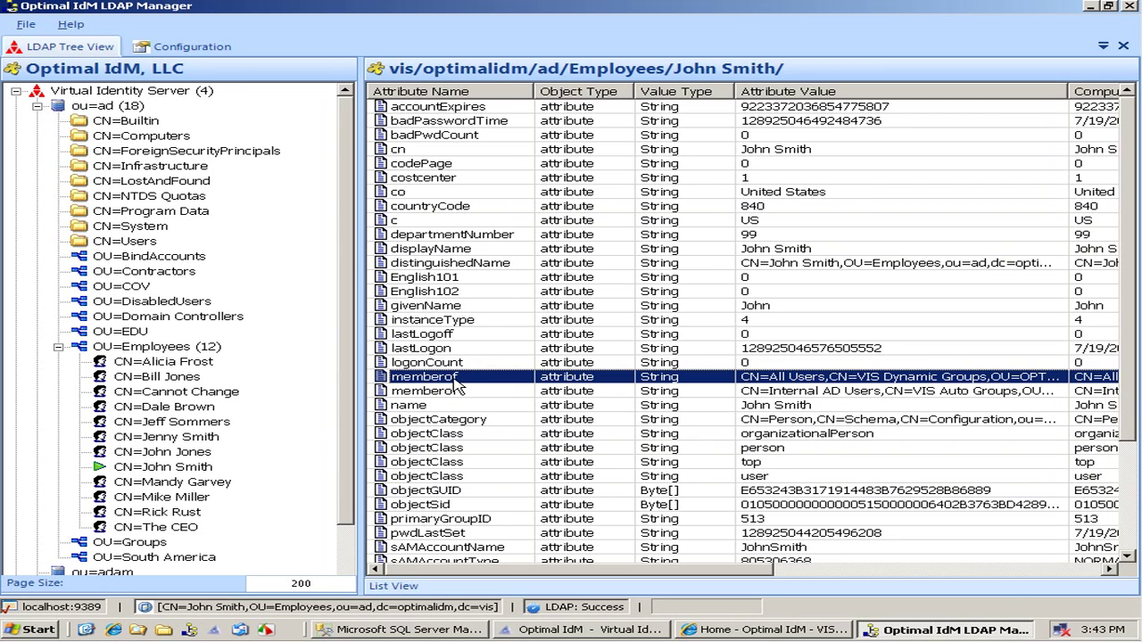
Switch to Internet Explorer, open the Marketing Materials library and check which actions the signed-in user is offered
left_click(705, 630)
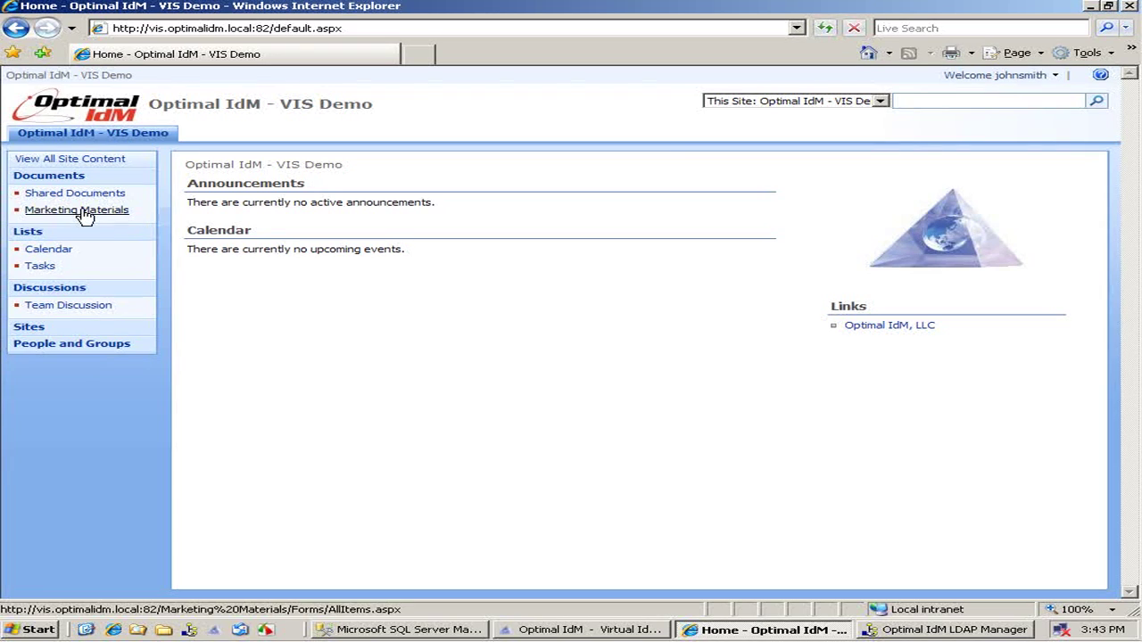
left_click(80, 211)
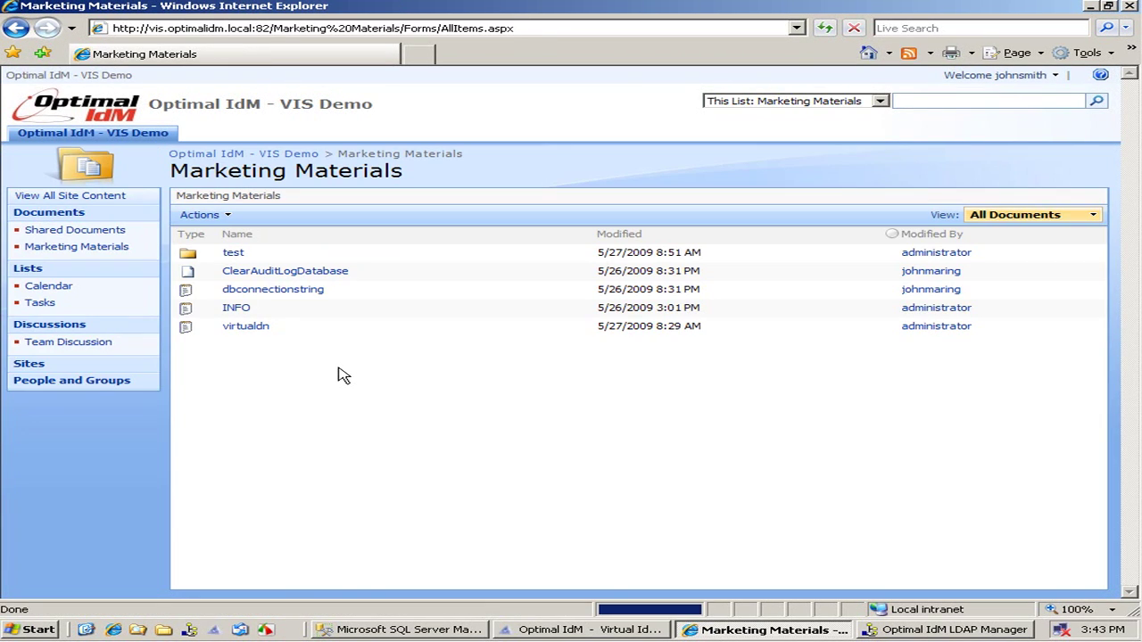
left_click(229, 218)
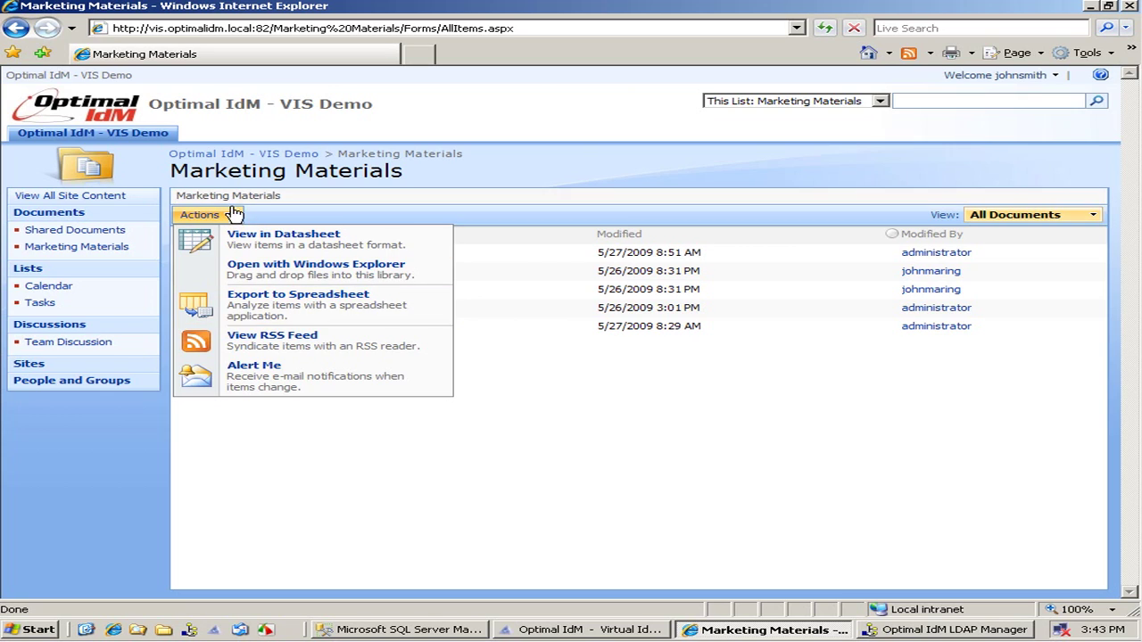
left_click(571, 419)
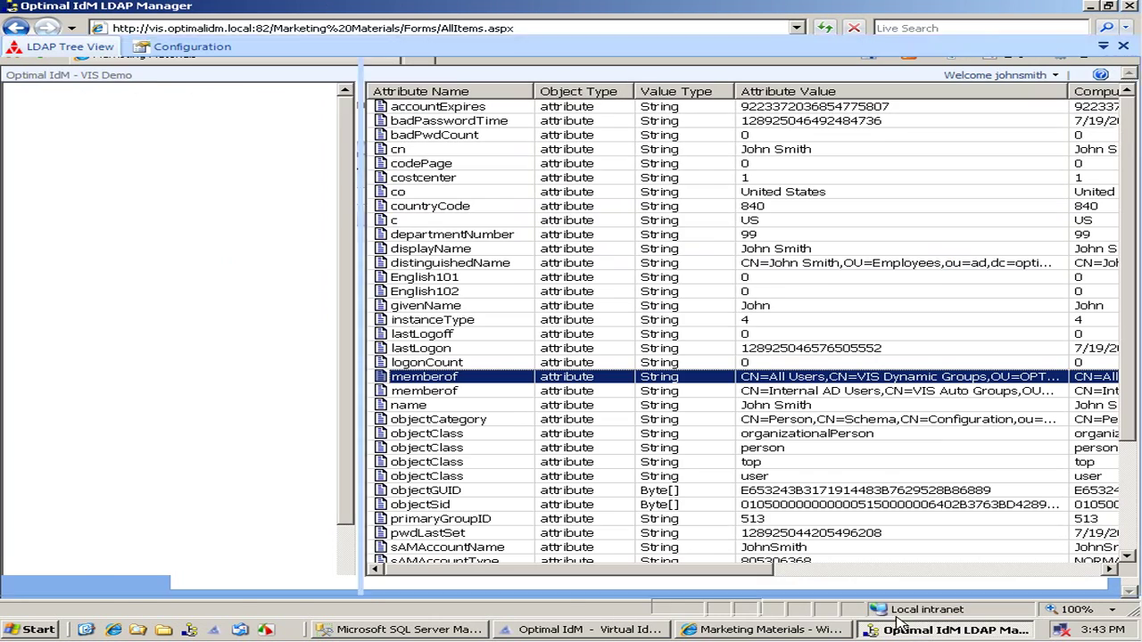
Switch back to LDAP Manager and set the employee's title attribute to Manager, saving the change
left_click(953, 630)
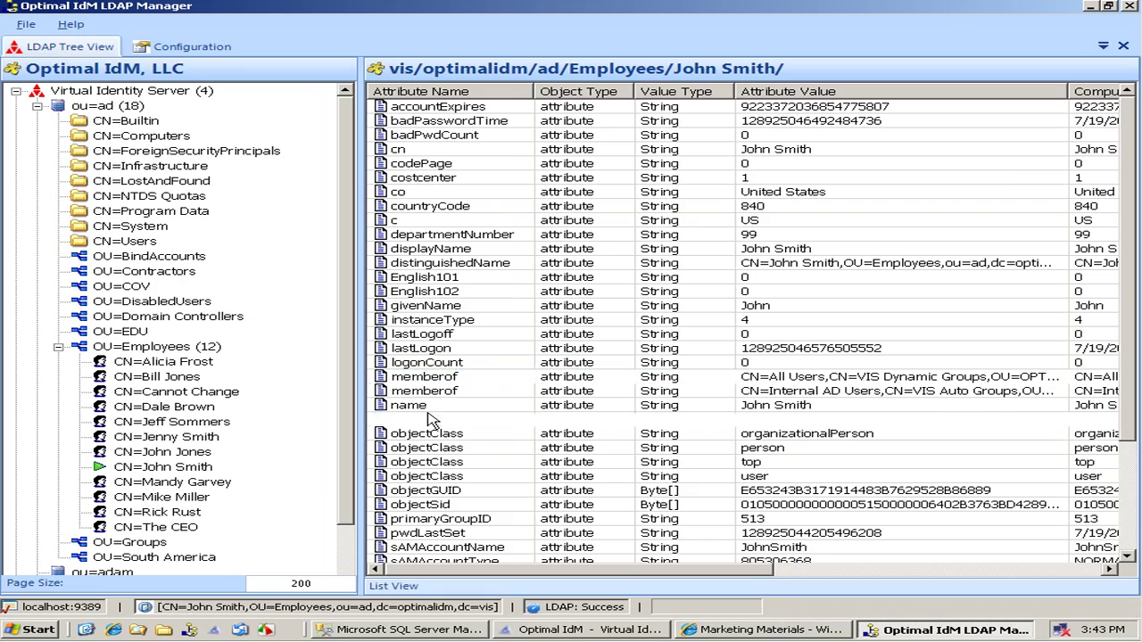
scroll(428, 419, "down", 4)
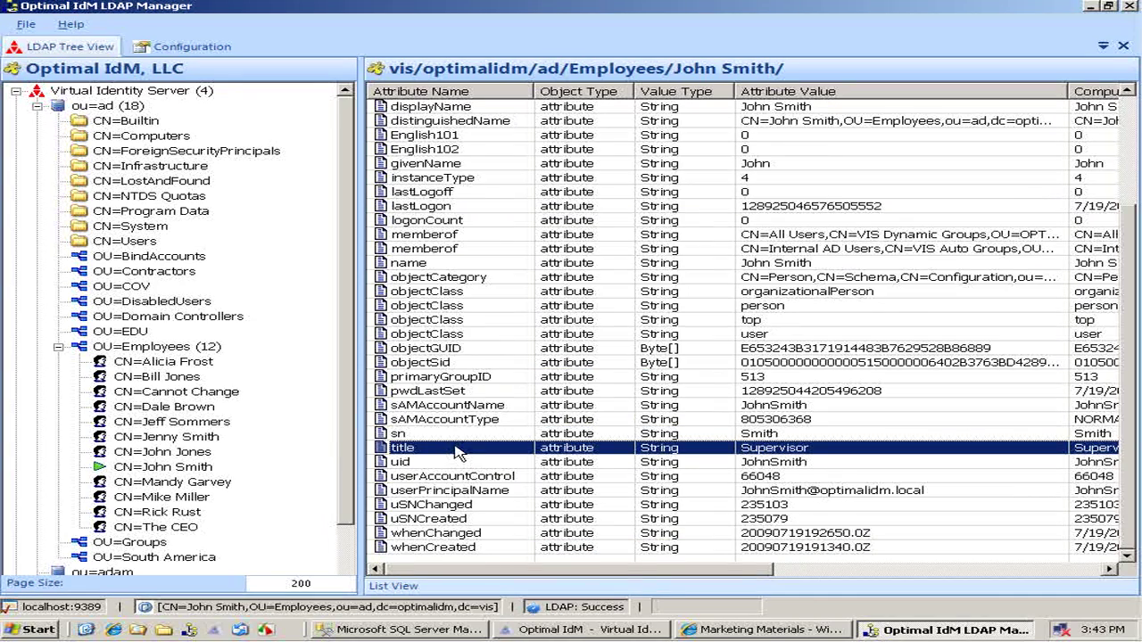
double_click(457, 451)
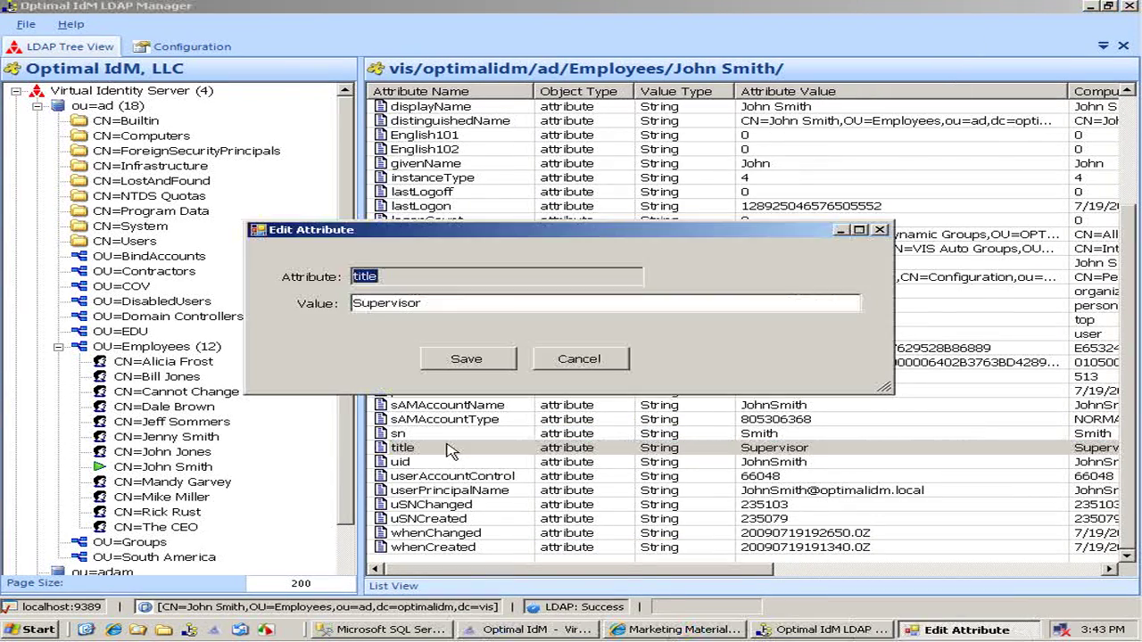
double_click(453, 304)
type("Manager")
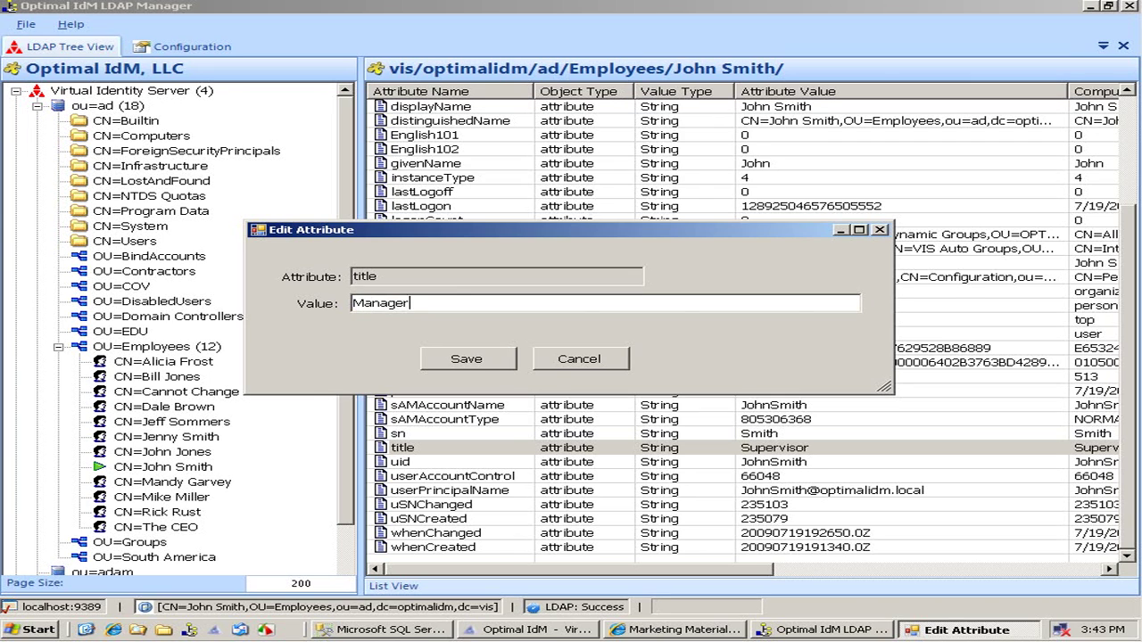
left_click(500, 361)
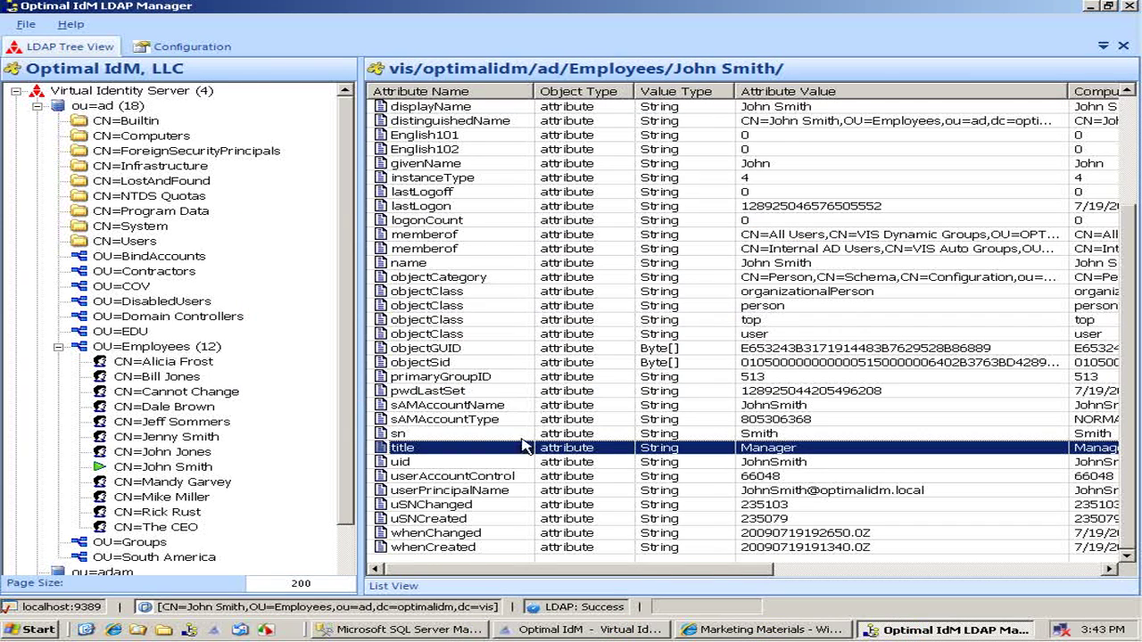
Reload the employee's entry and examine its memberof attributes for the Marketing Docs dynamic group
left_click(140, 455)
left_click(143, 467)
left_click(431, 350)
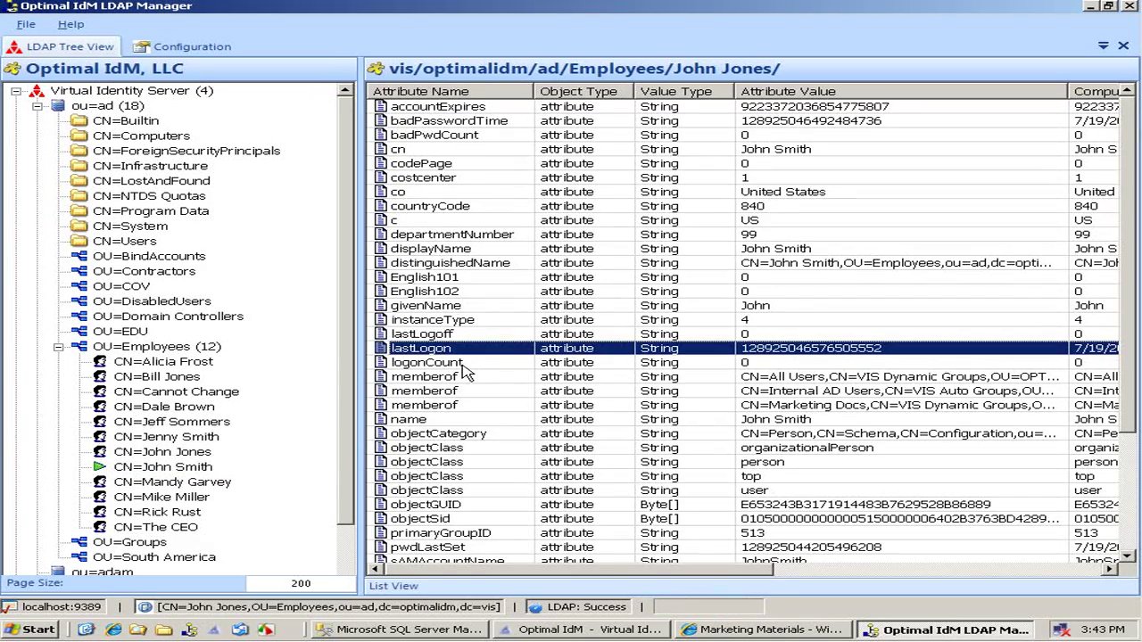
scroll(466, 371, "down", 2)
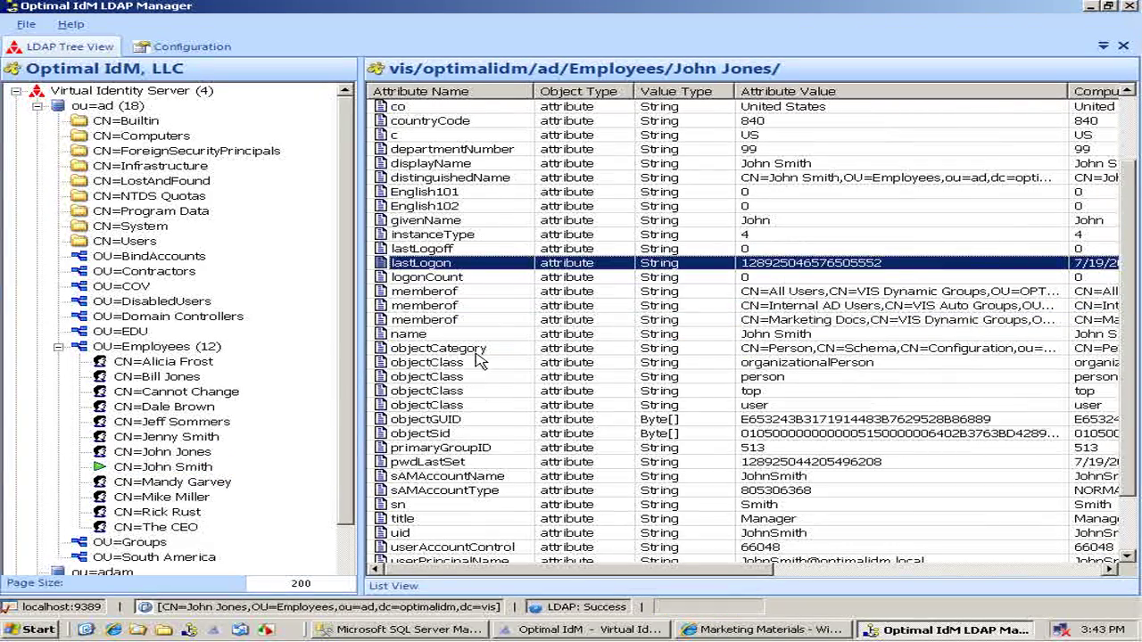
left_click(493, 312)
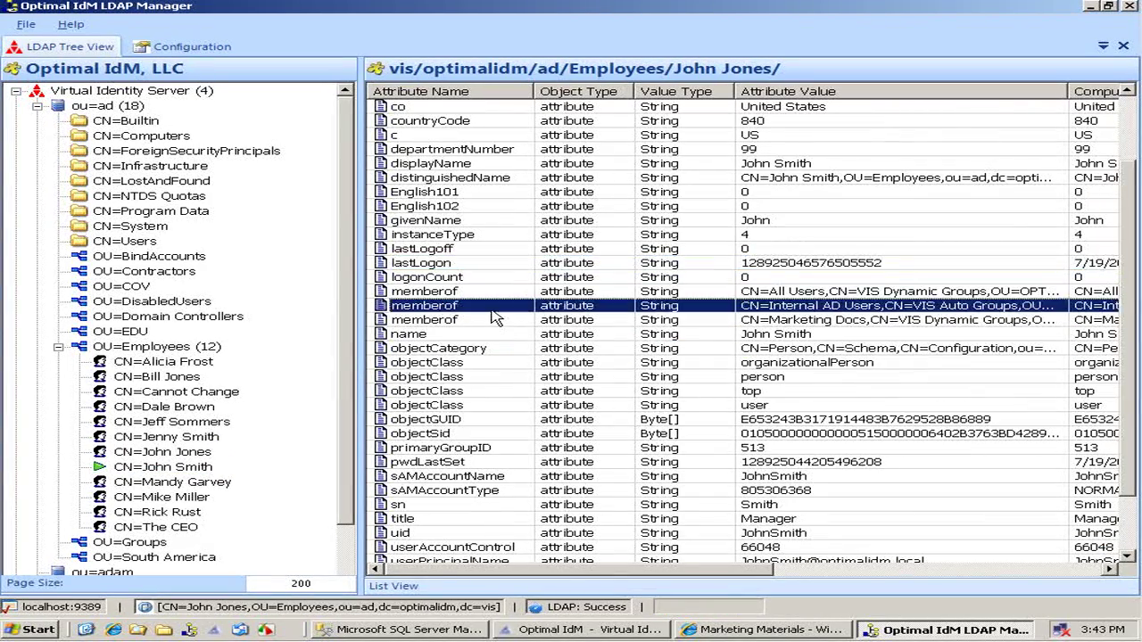
left_click(840, 321)
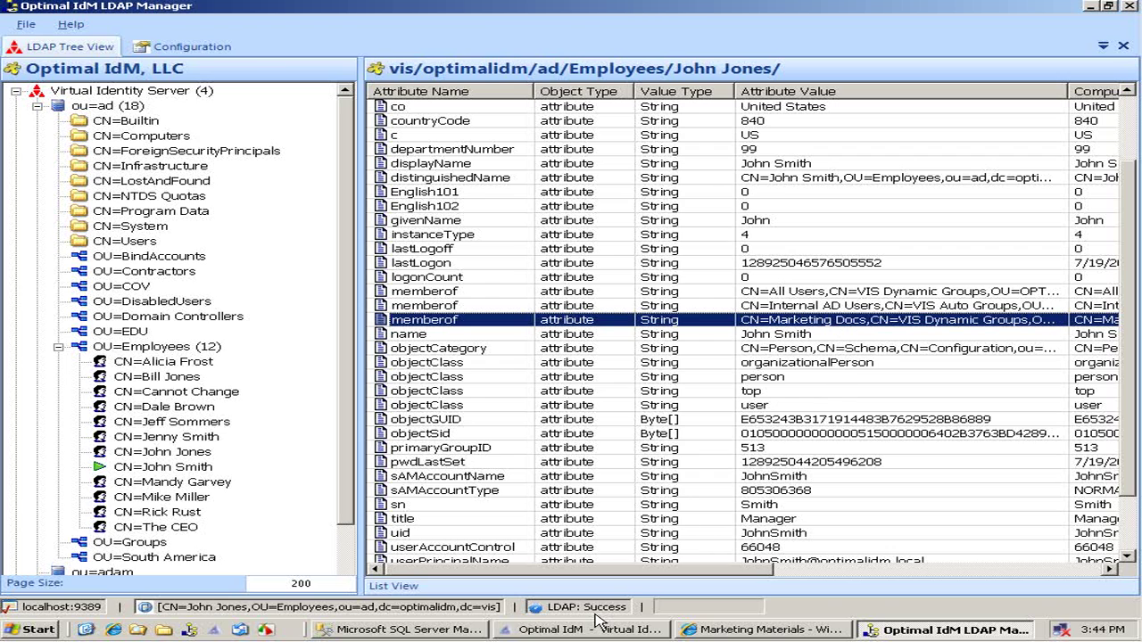
Switch to Internet Explorer, refresh the Marketing Materials library and examine its Upload, Actions and Settings options
left_click(732, 632)
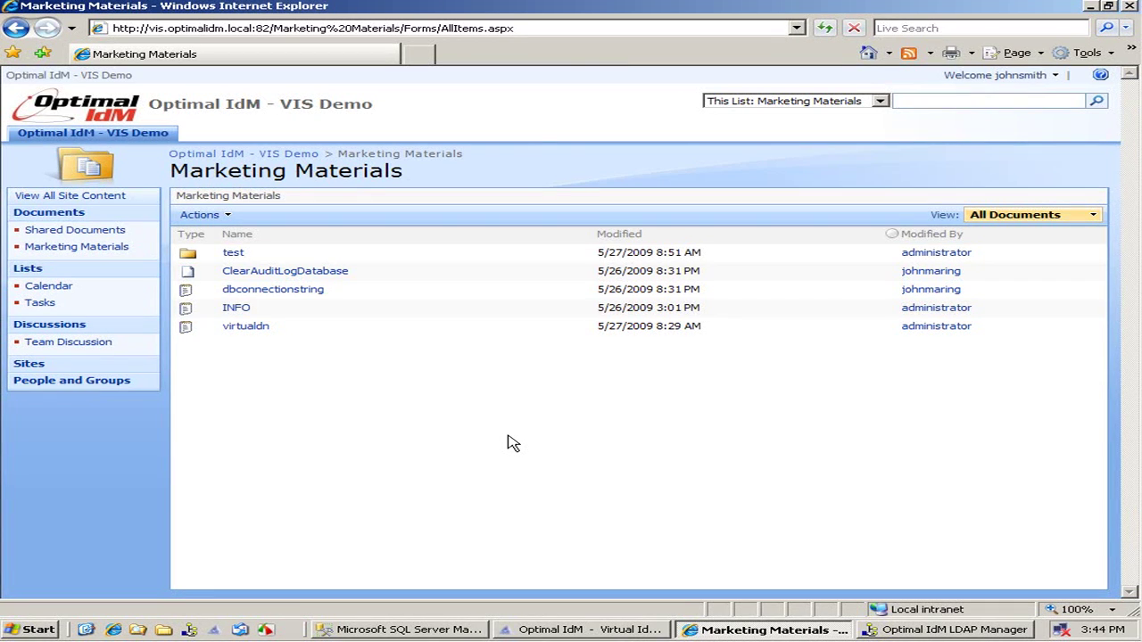
key("F5")
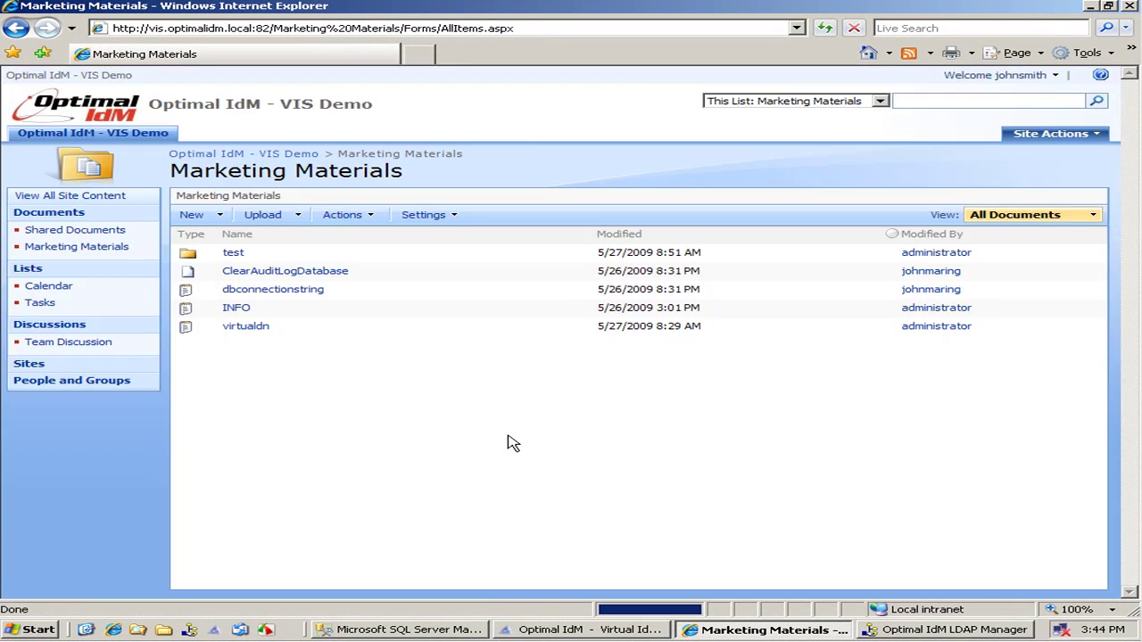
left_click(375, 218)
left_click(243, 216)
left_click(448, 217)
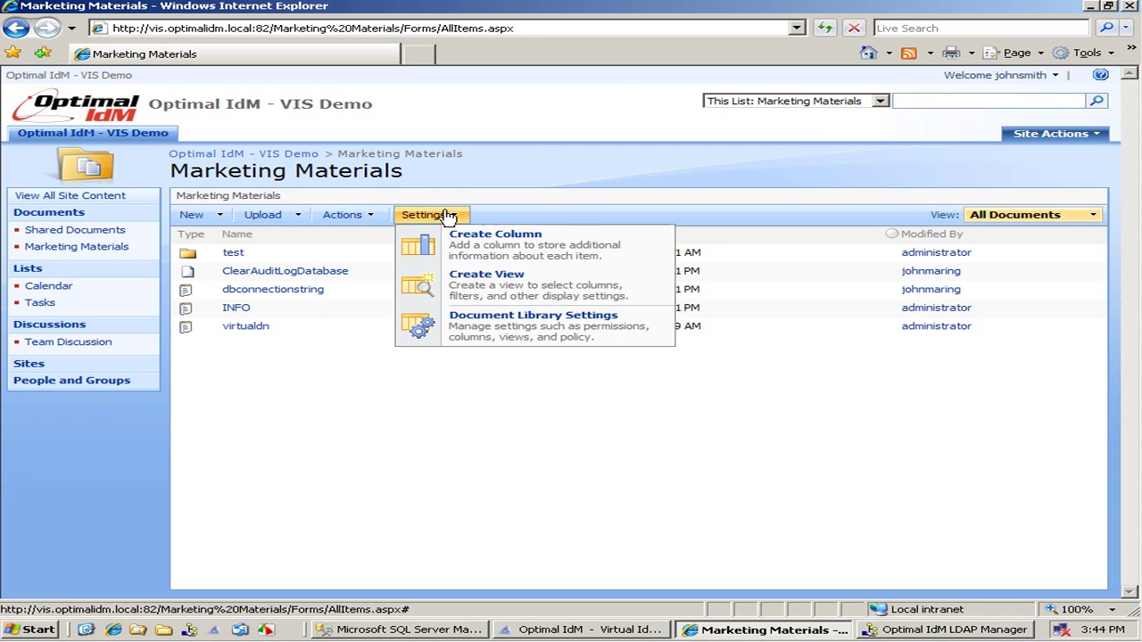
left_click(257, 214)
left_click(457, 217)
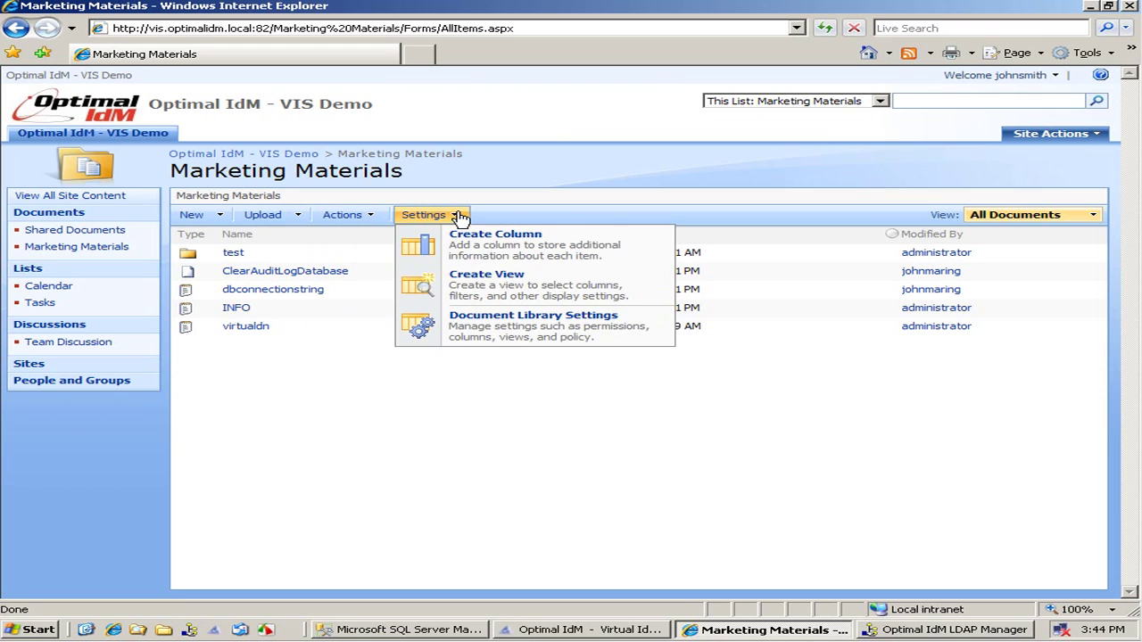
left_click(278, 214)
Open the permissions for the Marketing Materials document library and view the Marketing Docs group's permission levels without changing them
left_click(436, 216)
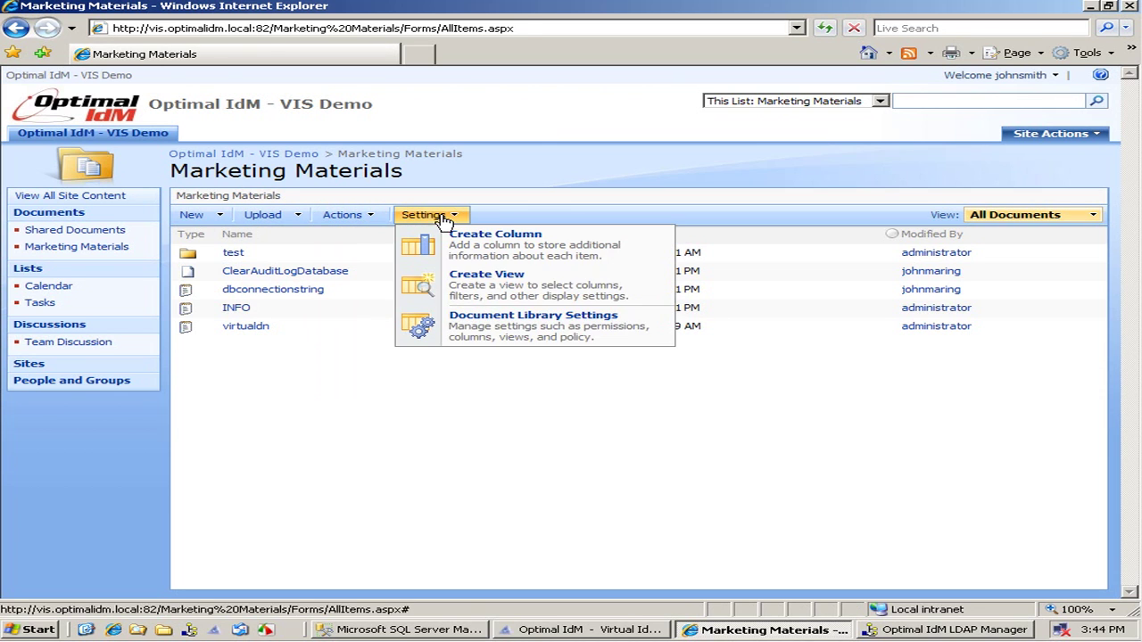
left_click(488, 336)
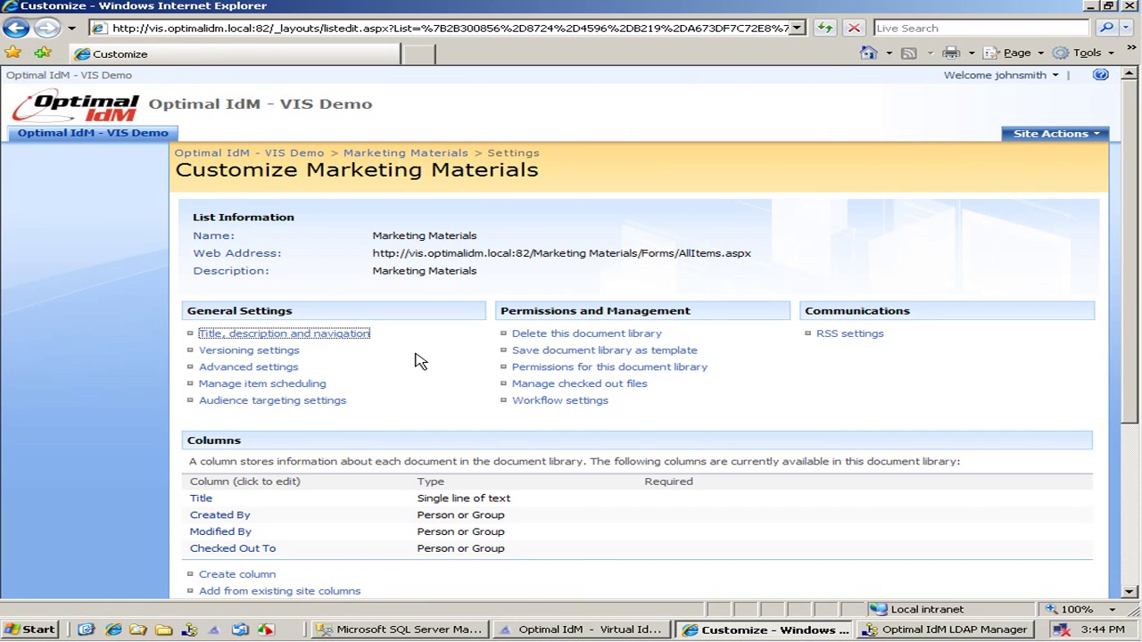
left_click(530, 367)
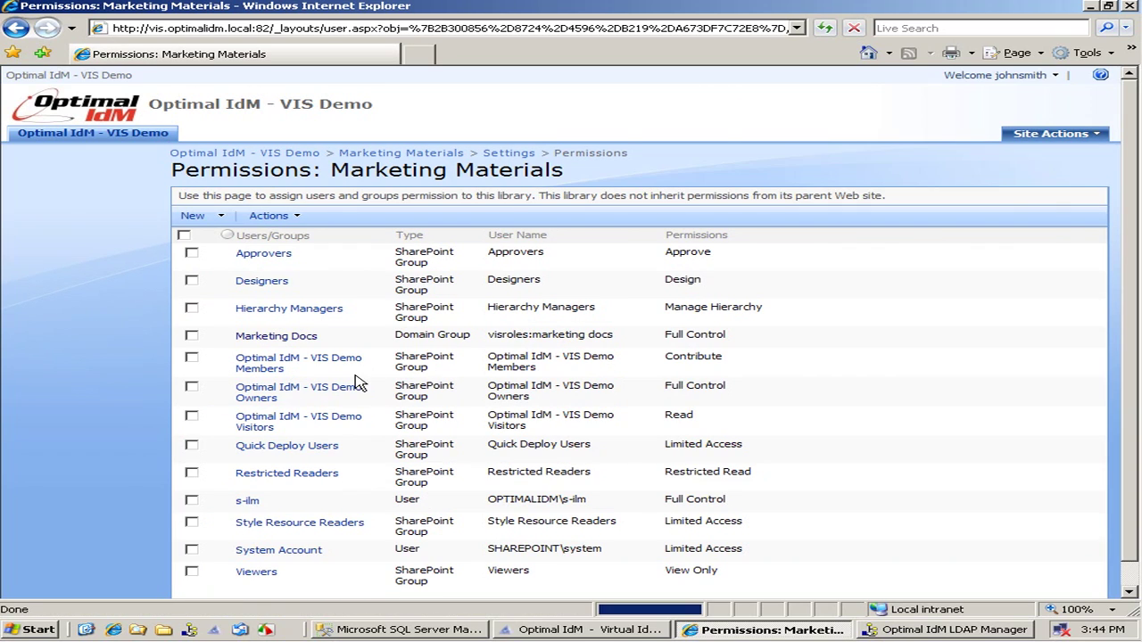
mouse_move(615, 337)
left_mouse_down()
mouse_move(473, 336)
mouse_move(616, 336)
left_mouse_up()
left_click(531, 337)
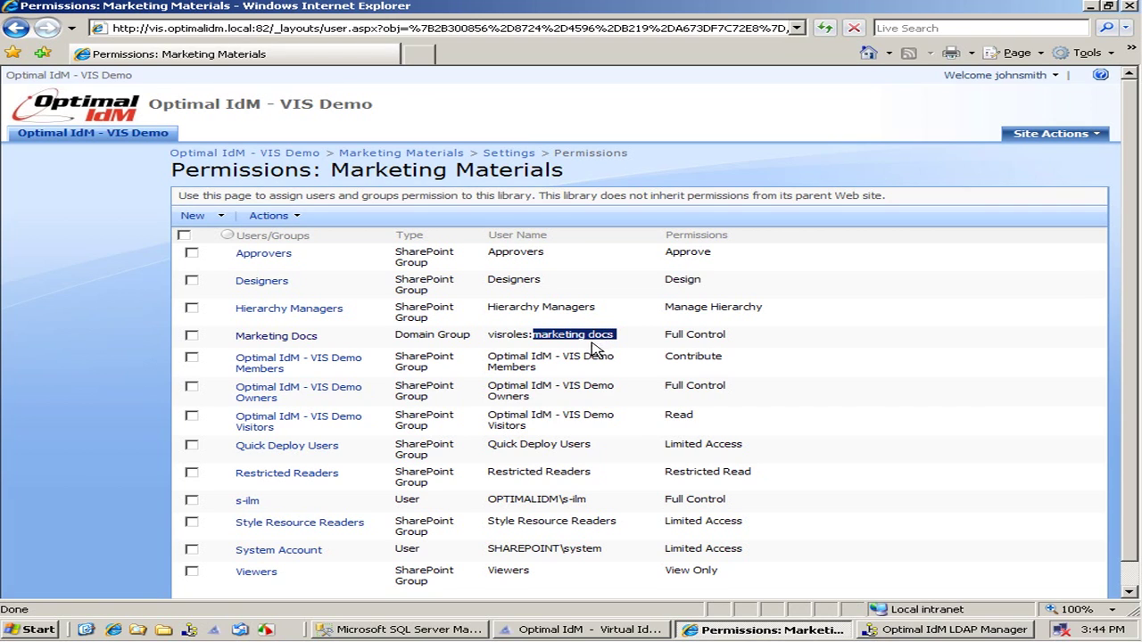
left_click(279, 337)
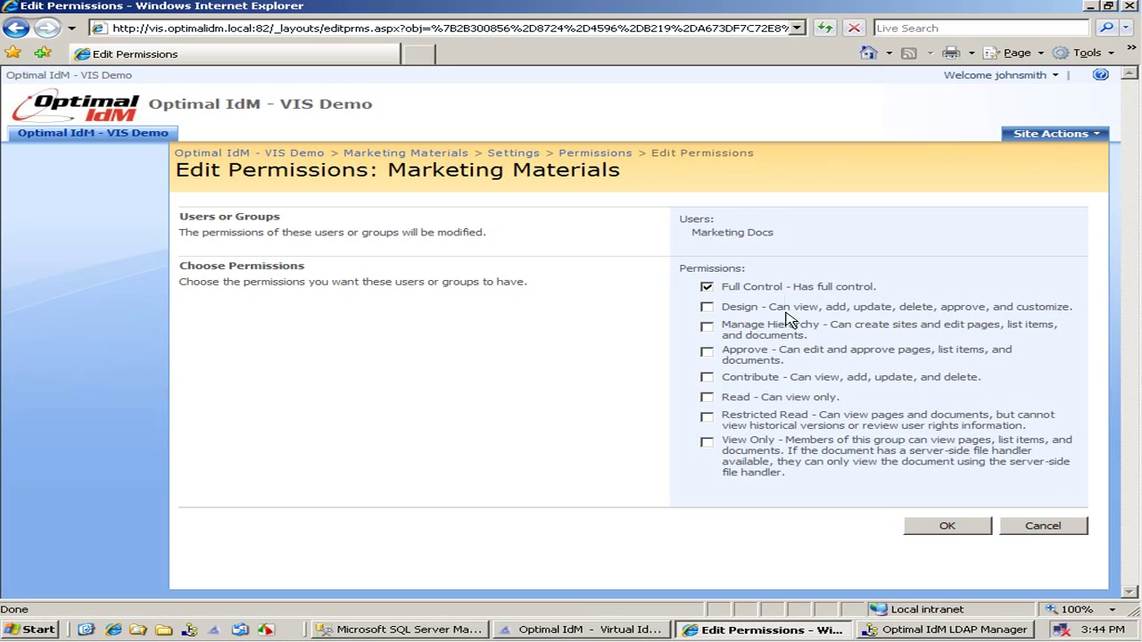
left_click(1049, 527)
Switch to LDAP Manager and set the employee's title attribute to Supervisor, saving the change
left_click(919, 631)
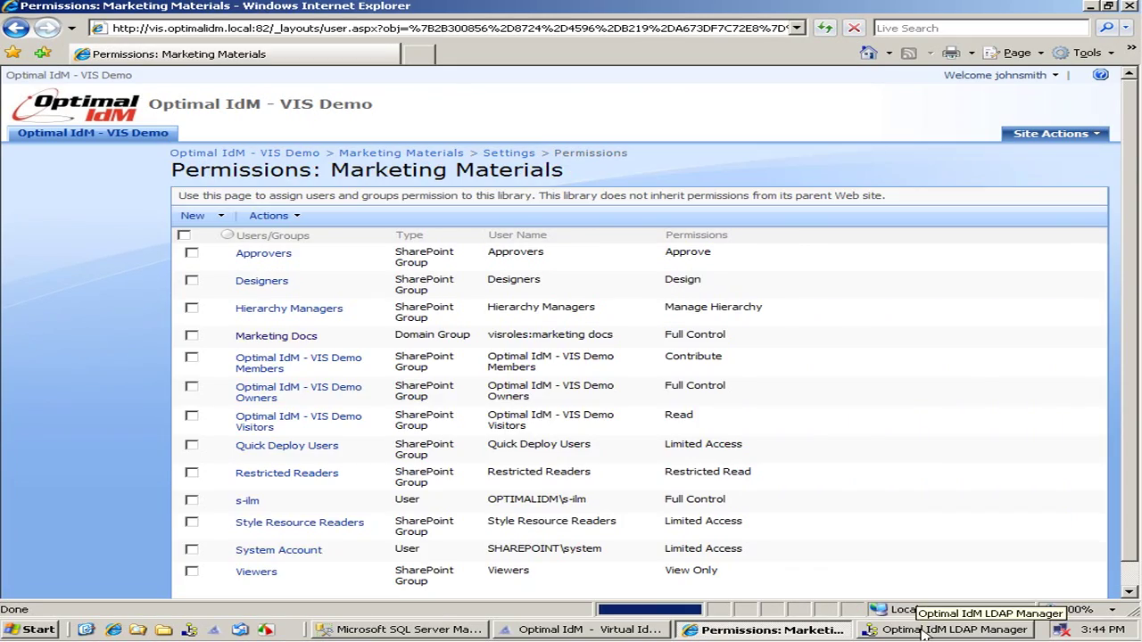
left_click(458, 366)
left_click(451, 518)
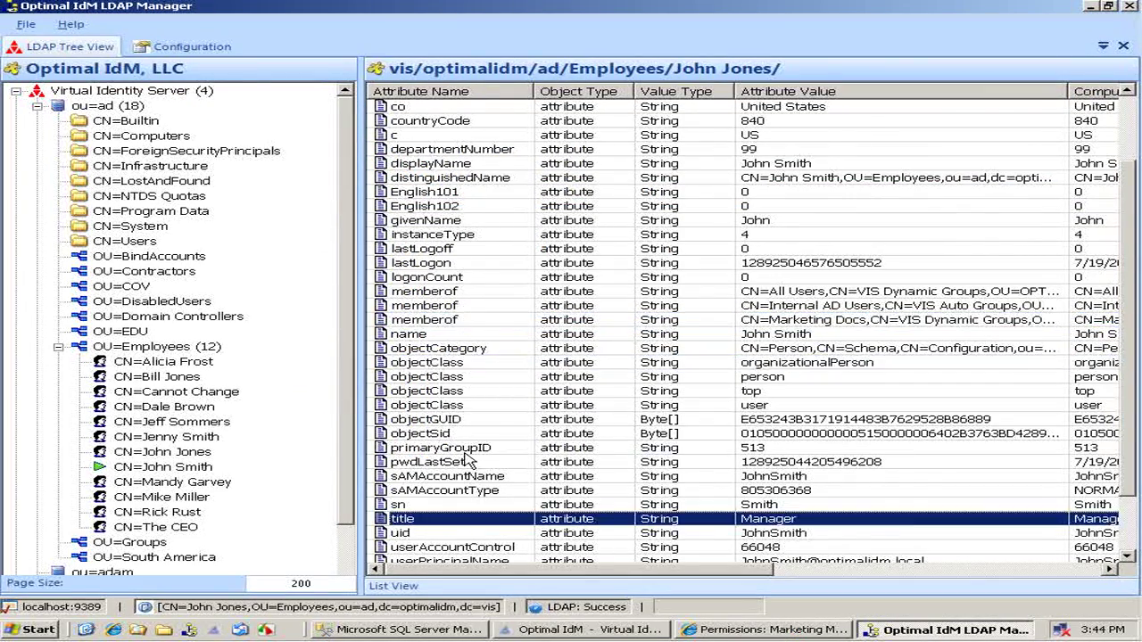
scroll(451, 500, "down", 2)
double_click(448, 447)
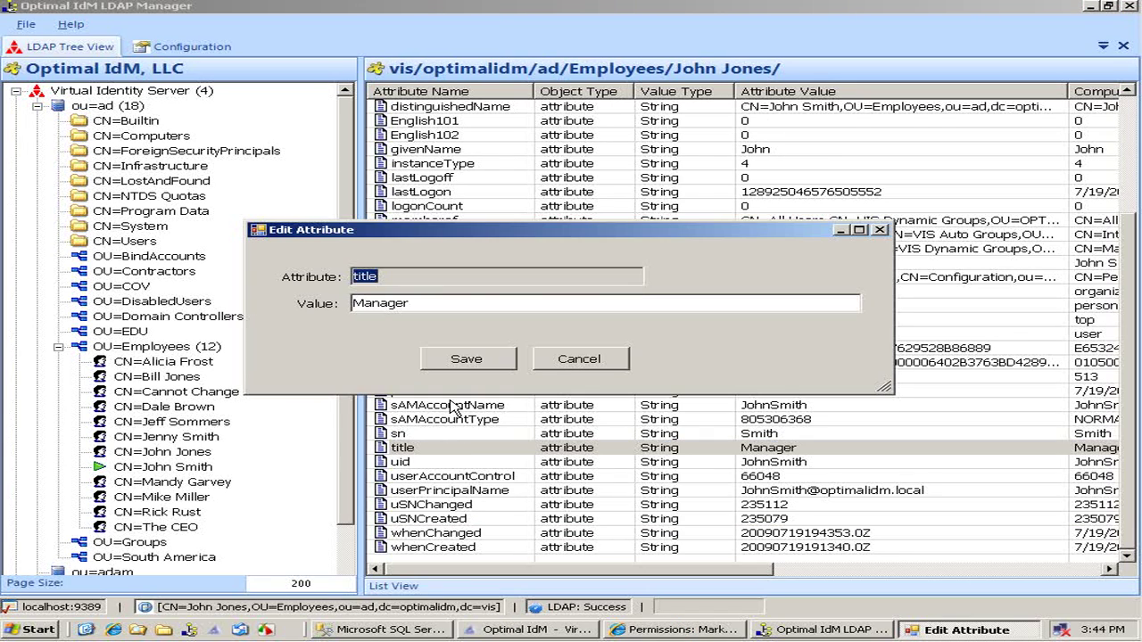
double_click(453, 304)
type("Sup")
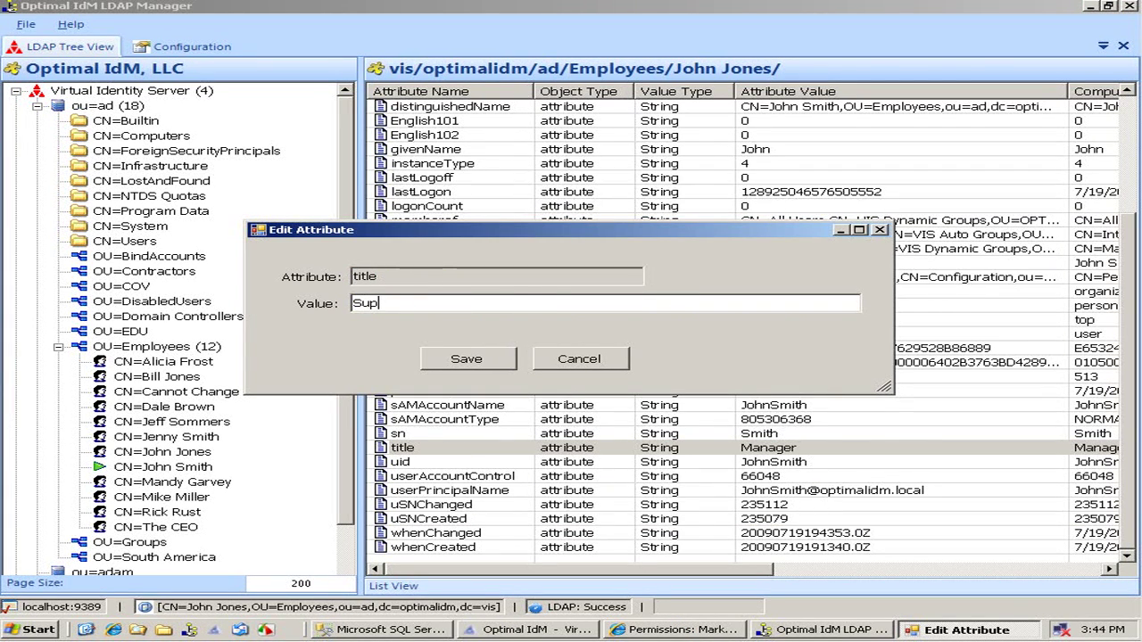
type("ervisor")
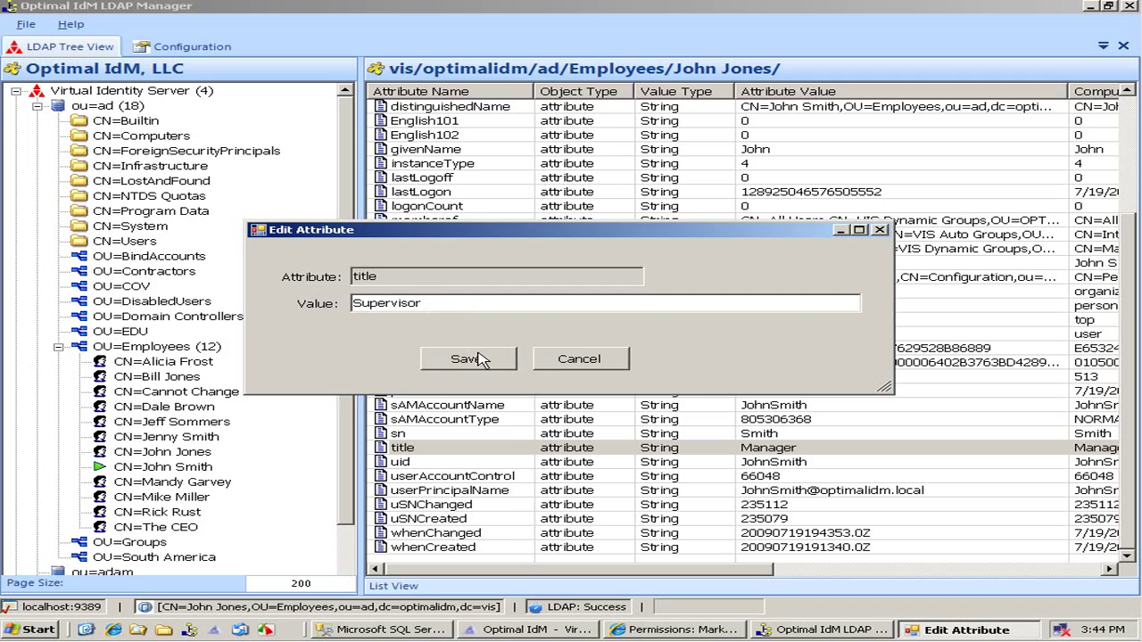
left_click(478, 361)
Switch back to Internet Explorer and return to the Marketing Materials library to check the signed-in user's access
left_click(772, 630)
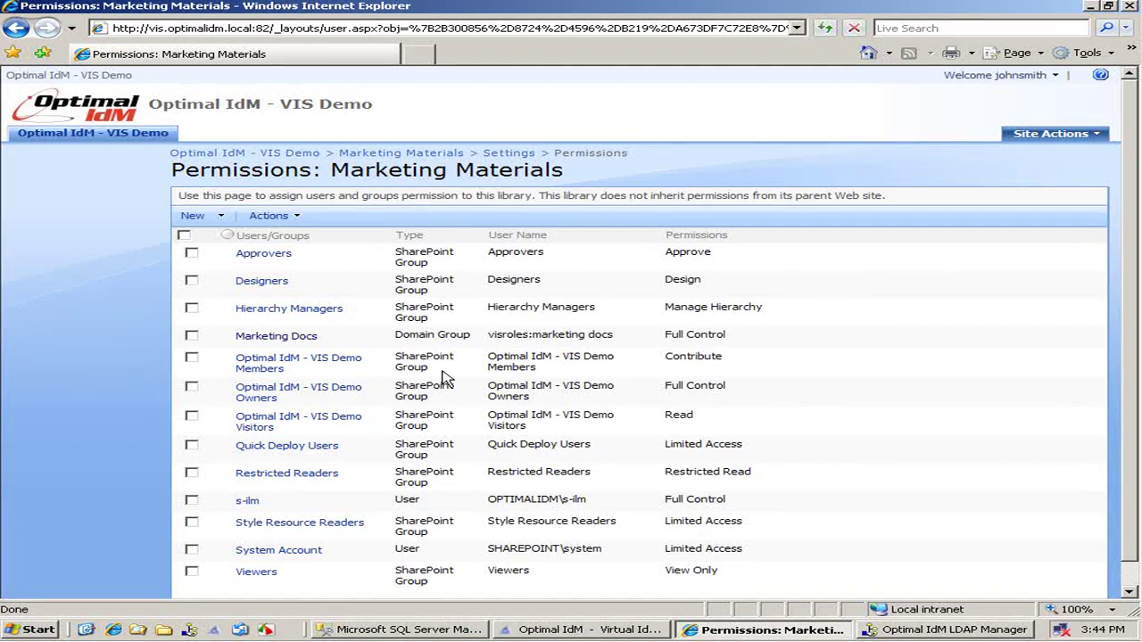
left_click(409, 160)
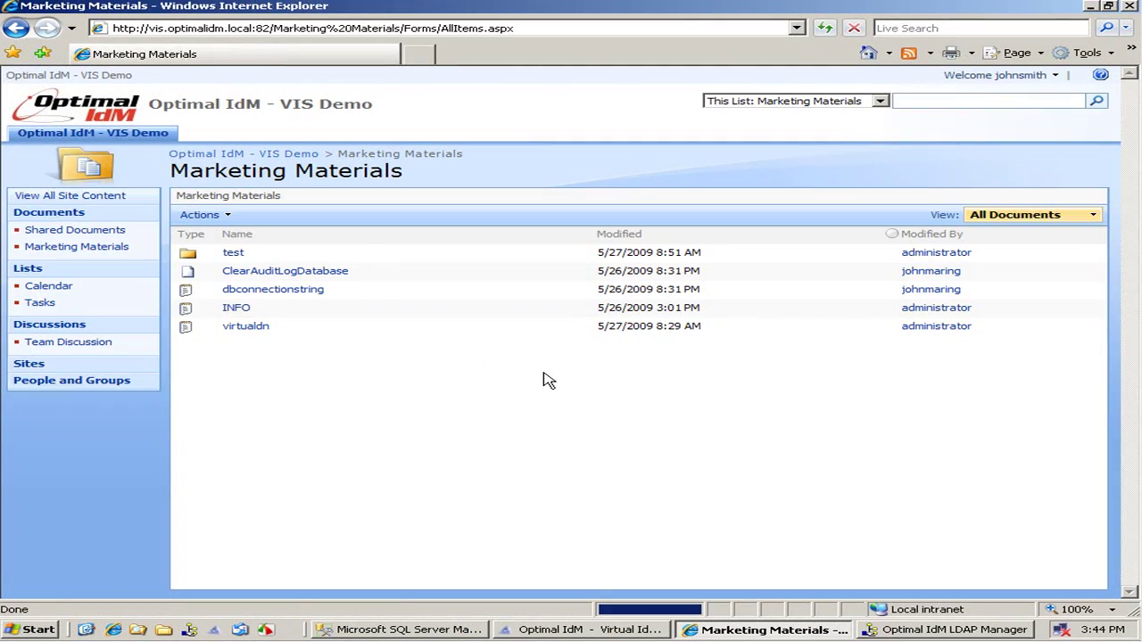